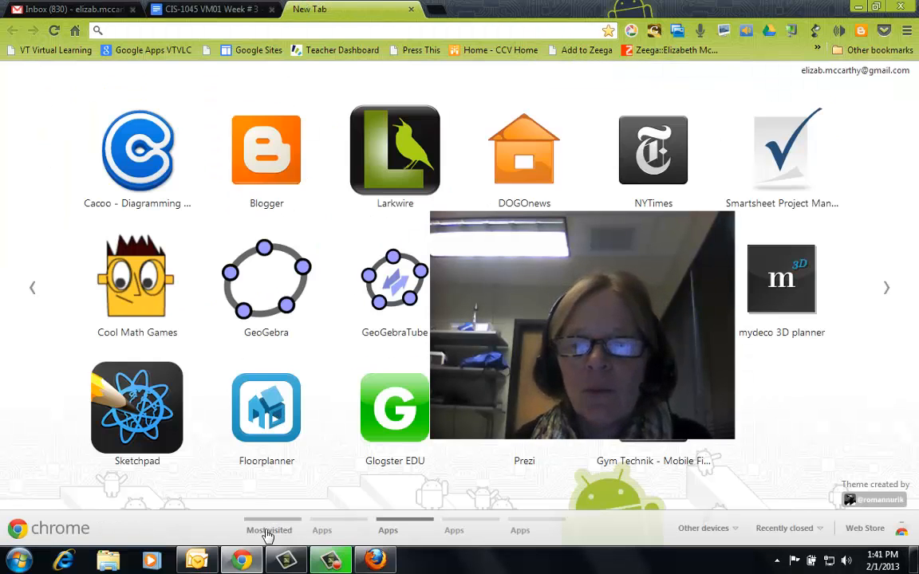
pyautogui.click(267, 530)
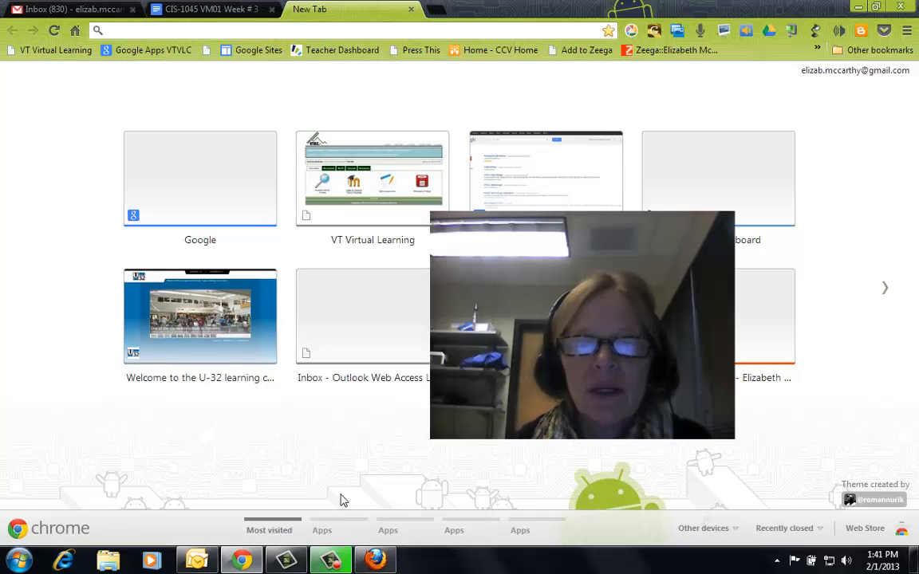
pyautogui.click(381, 531)
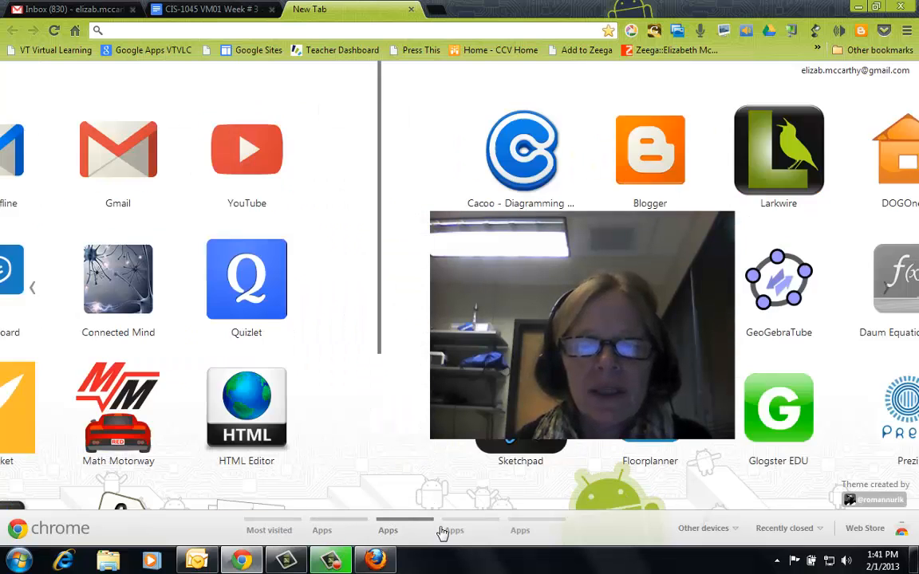
pyautogui.click(495, 532)
pyautogui.click(517, 531)
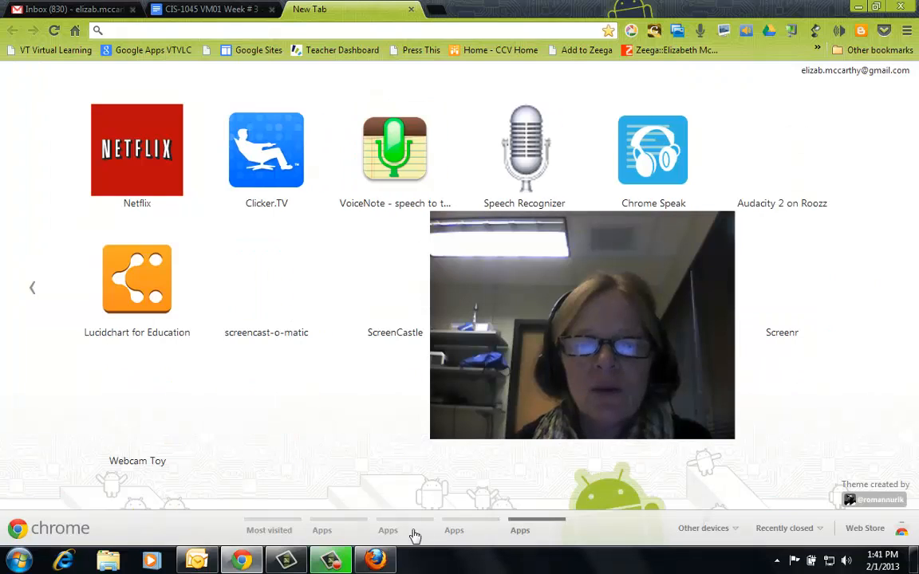
pyautogui.click(285, 533)
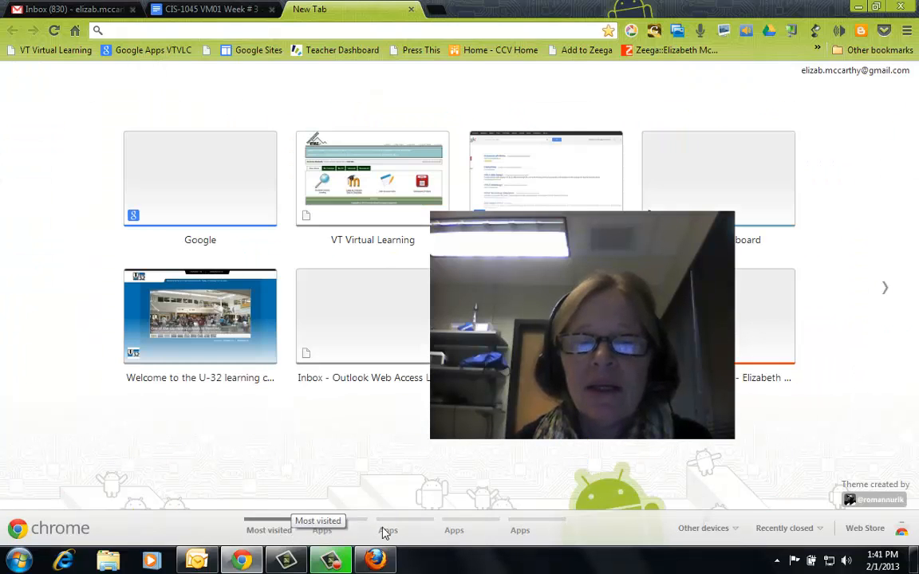
# Open the Chrome Web Store and search it for "pixlr editor"
pyautogui.click(869, 529)
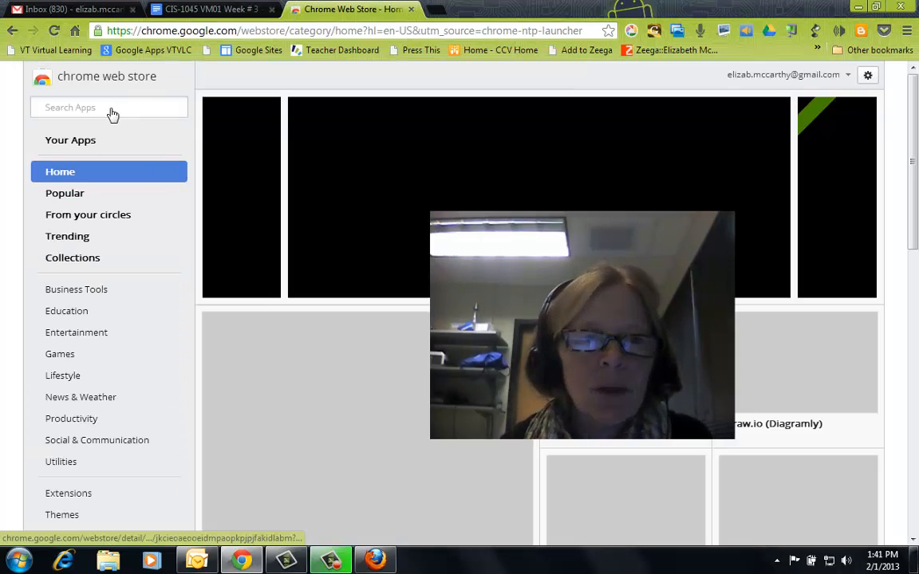
pyautogui.click(111, 108)
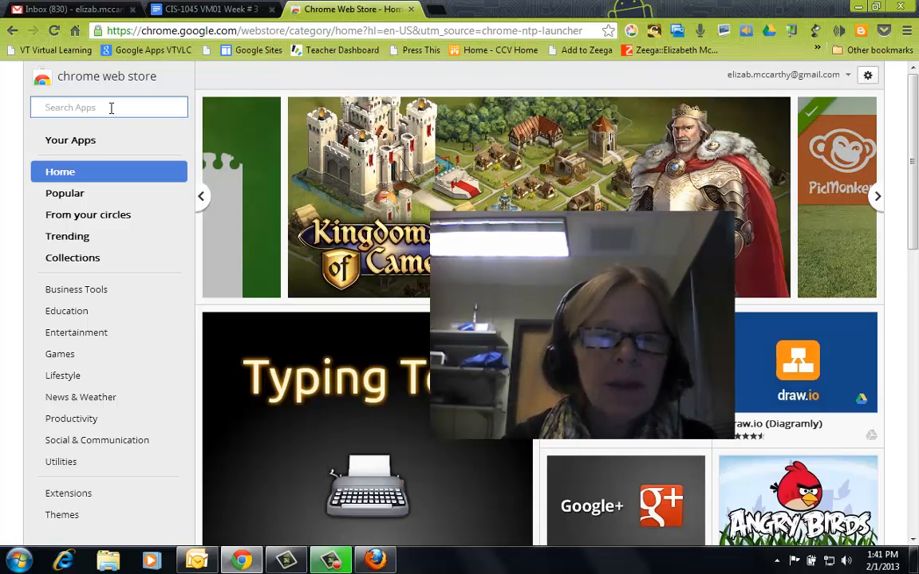
pyautogui.write('pl')
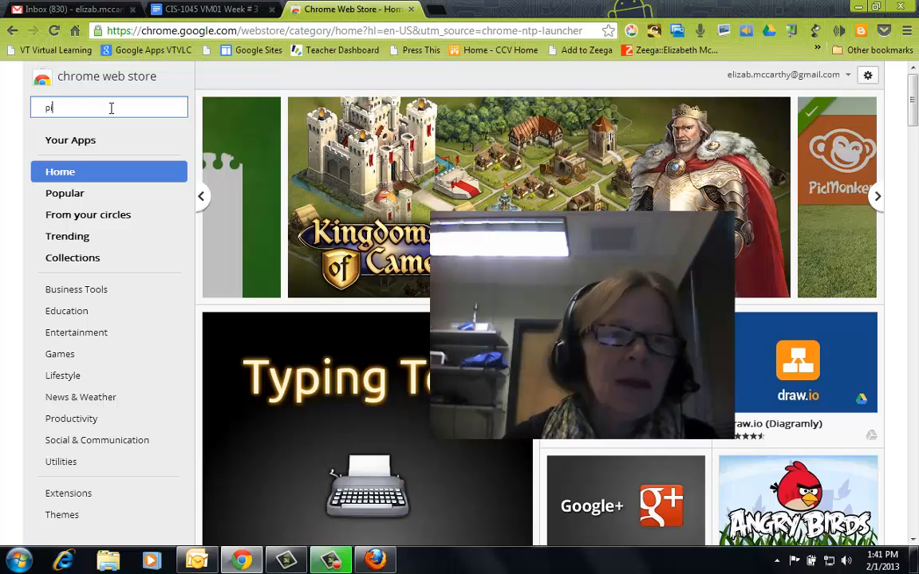
pyautogui.write('xlr')
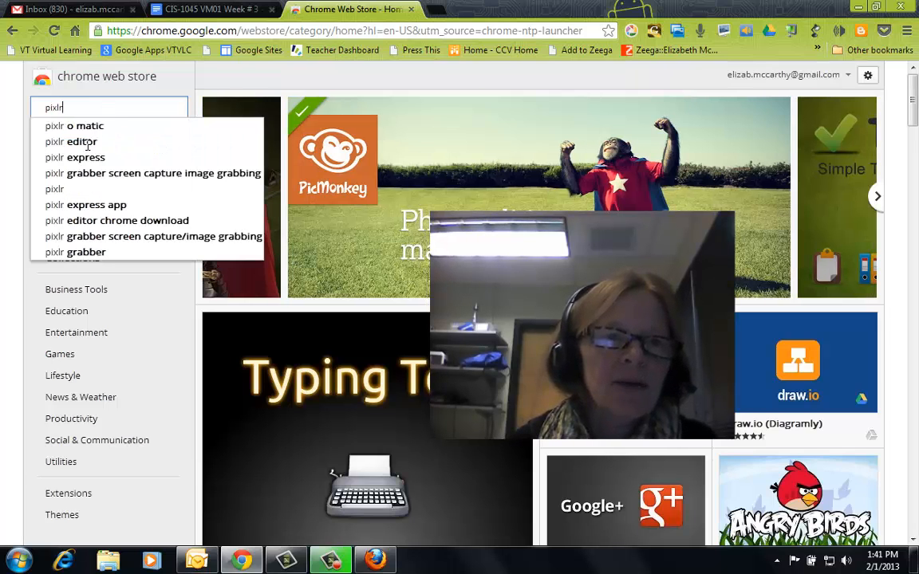
pyautogui.click(115, 142)
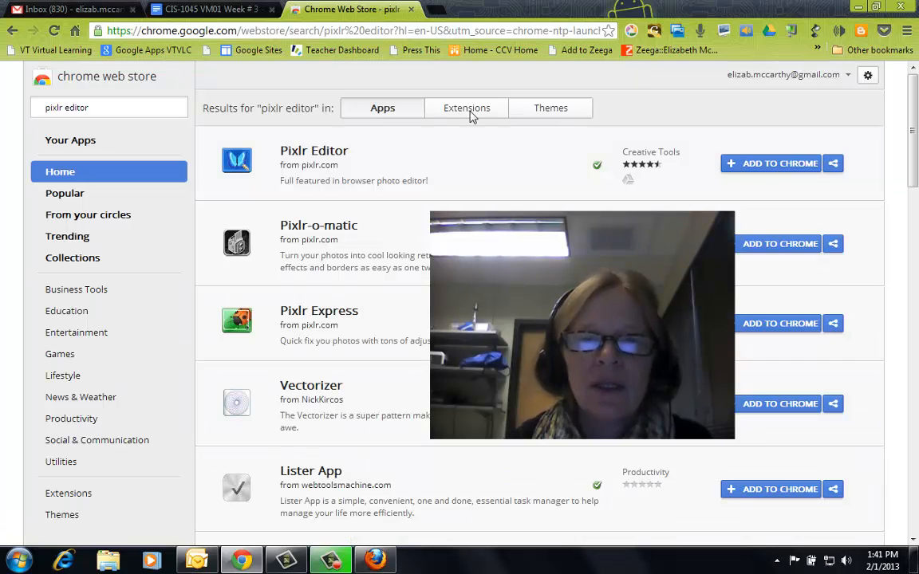
# Check the extension results, return to the app results, and add the Pixlr Editor app to Chrome
pyautogui.click(470, 114)
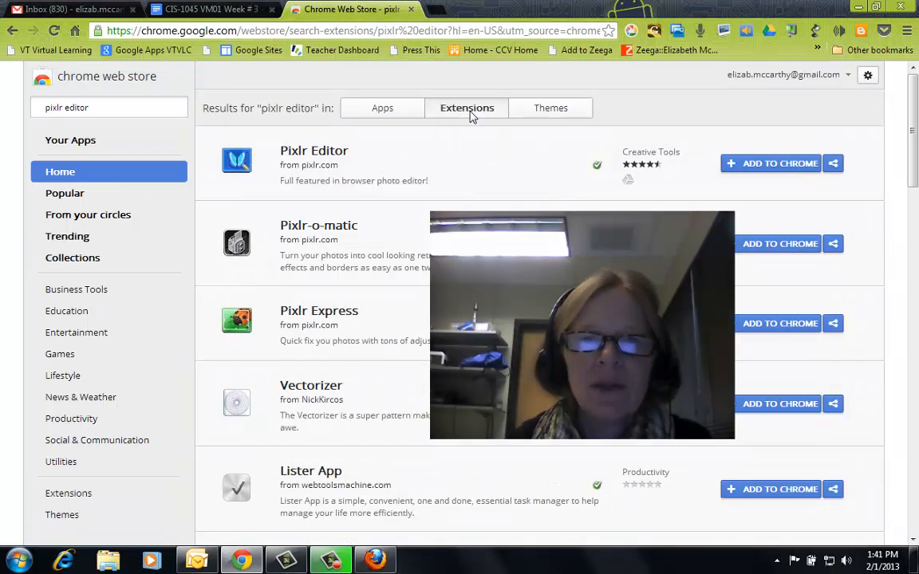
pyautogui.click(385, 114)
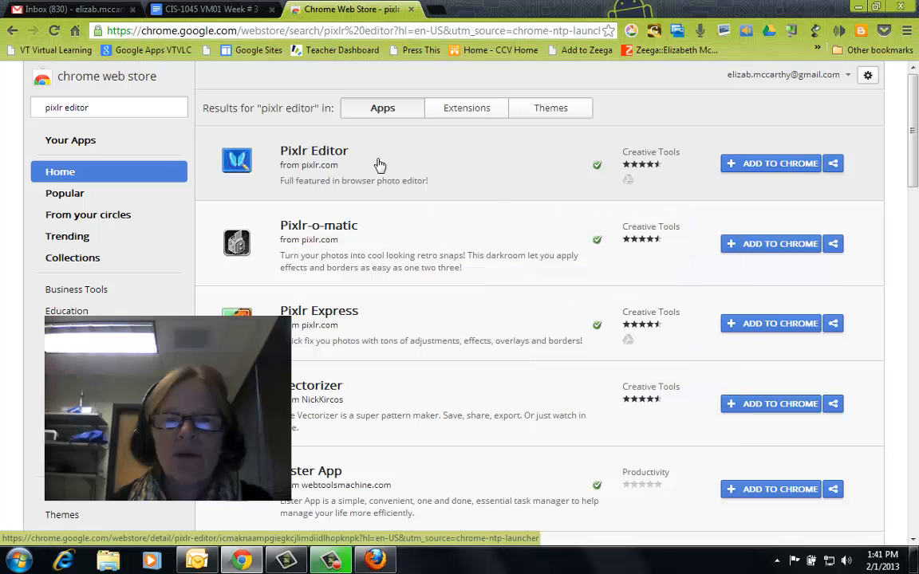
pyautogui.click(754, 165)
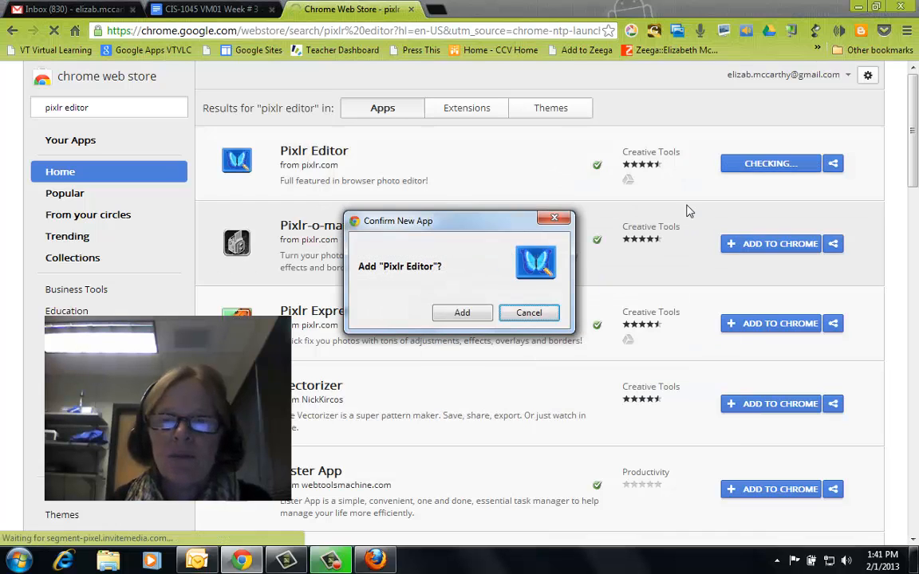
pyautogui.click(461, 312)
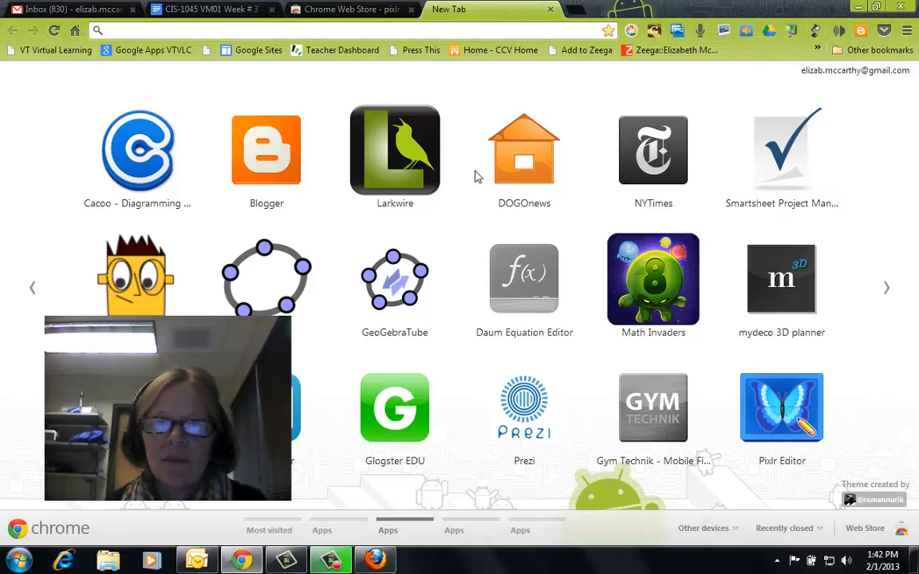
# Close the web store page and launch Pixlr Editor from the installed apps on a new tab
pyautogui.click(549, 9)
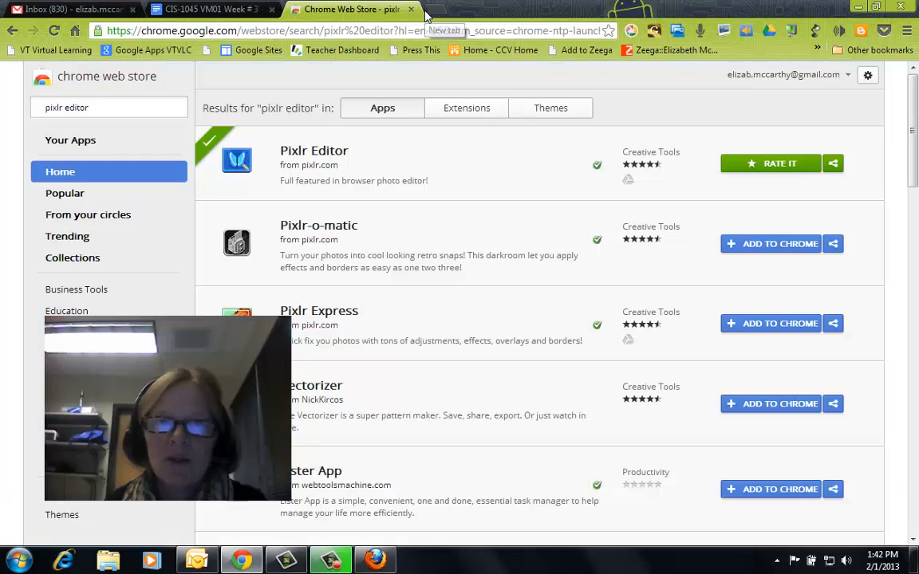
pyautogui.click(410, 9)
pyautogui.click(294, 12)
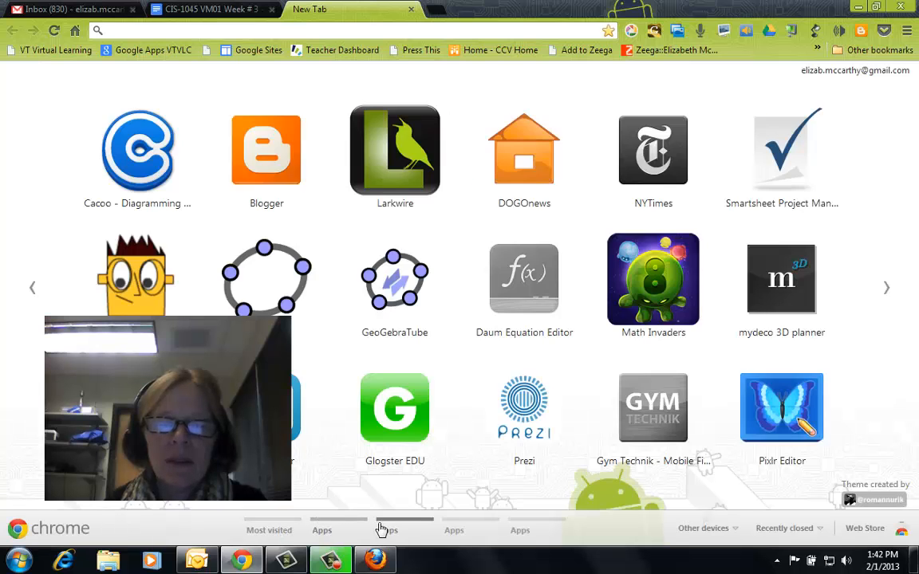
pyautogui.click(400, 529)
pyautogui.click(330, 529)
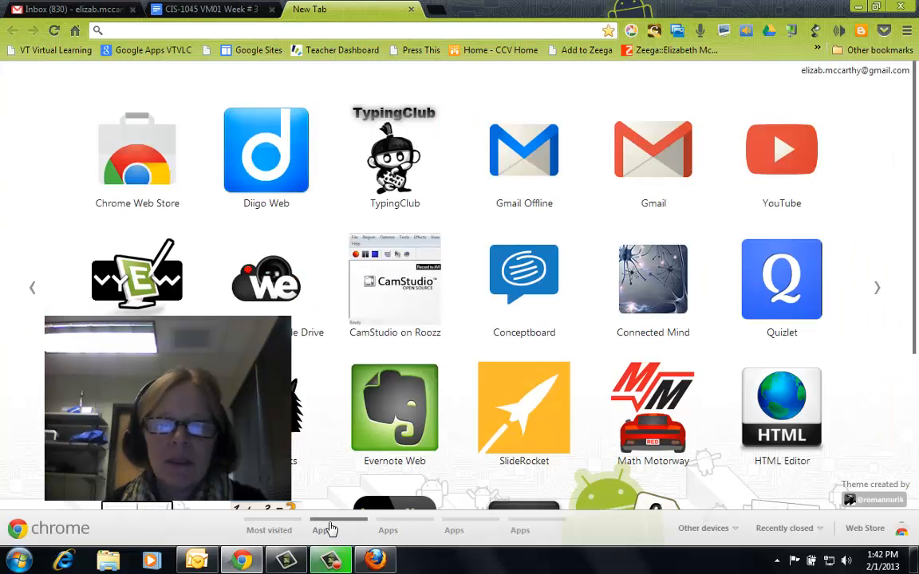
pyautogui.click(382, 529)
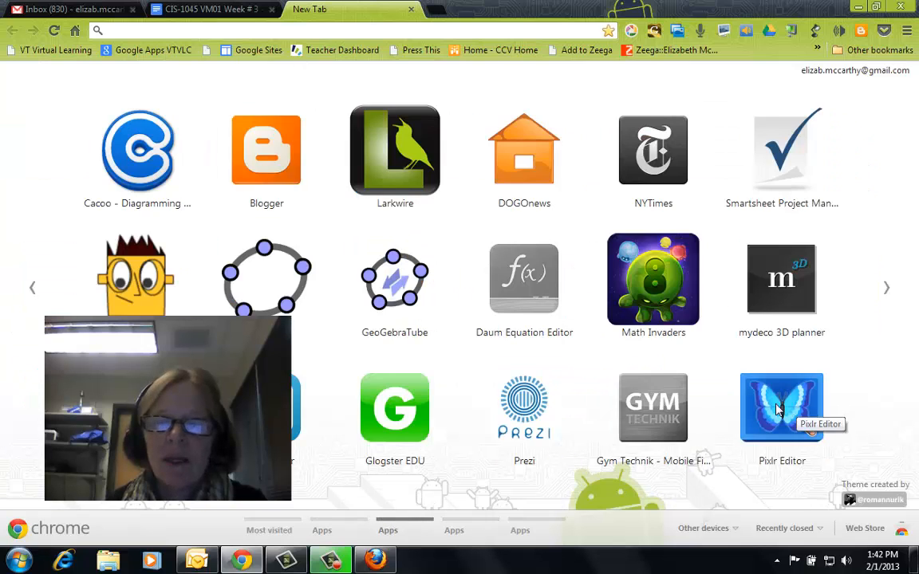
pyautogui.moveTo(778, 409); pyautogui.dragTo(837, 424)
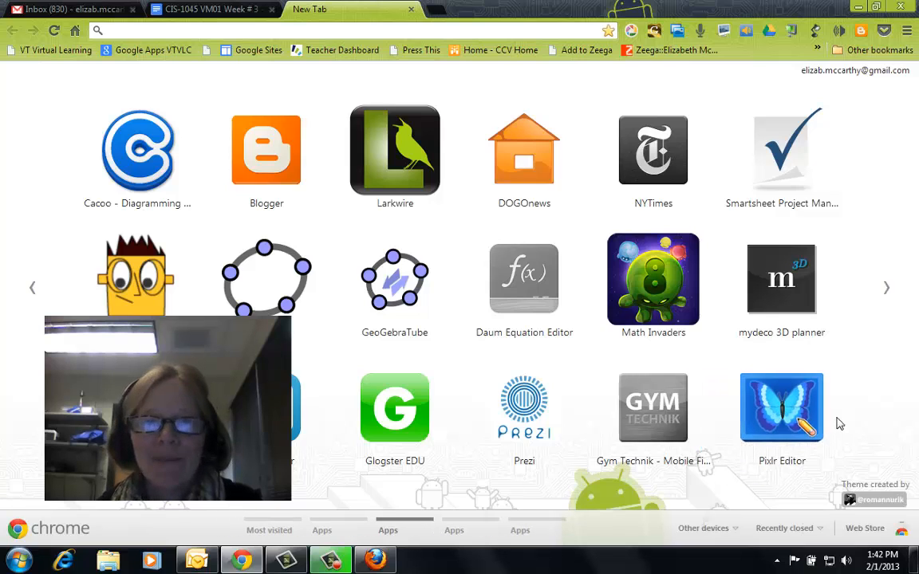
pyautogui.click(743, 438)
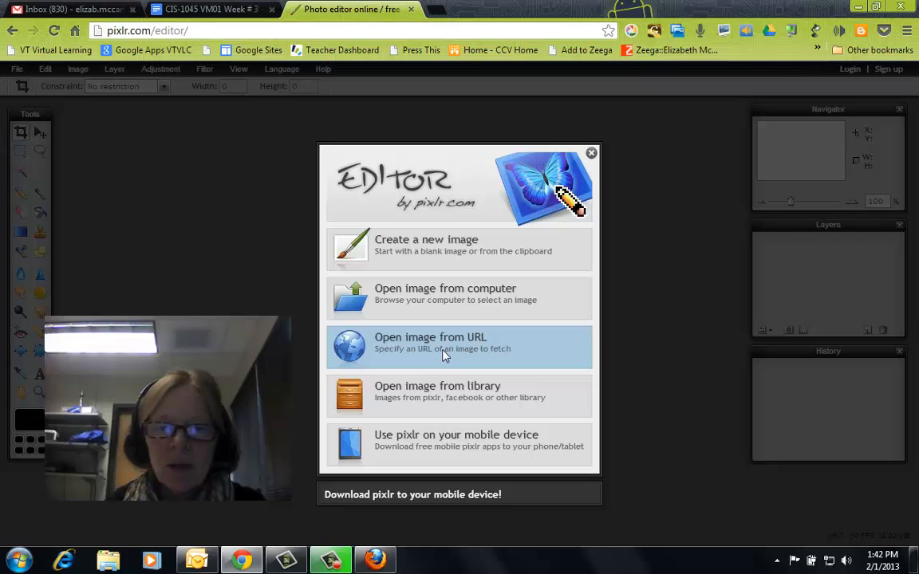
# Open the rose photo P1010446 from the computer's chickens folder in the Pictures library
pyautogui.click(419, 354)
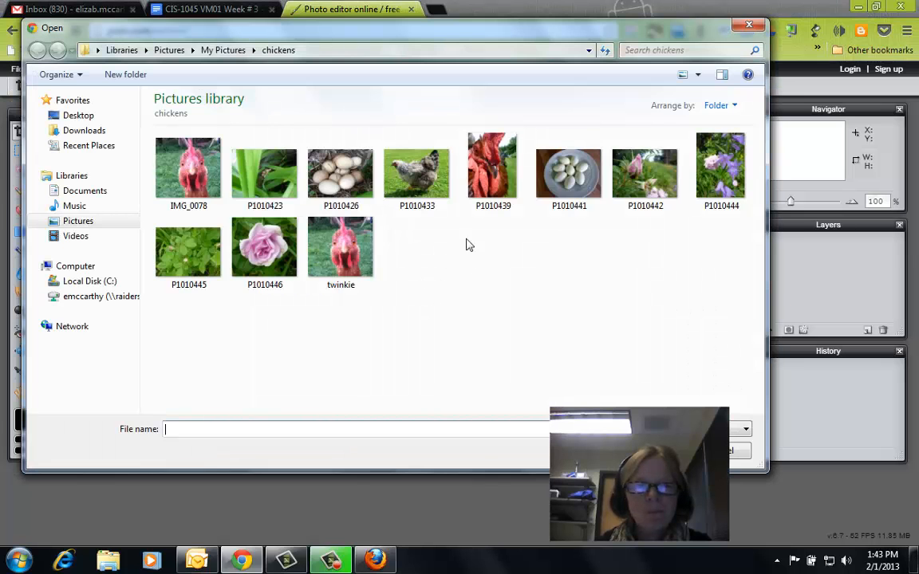
pyautogui.click(77, 220)
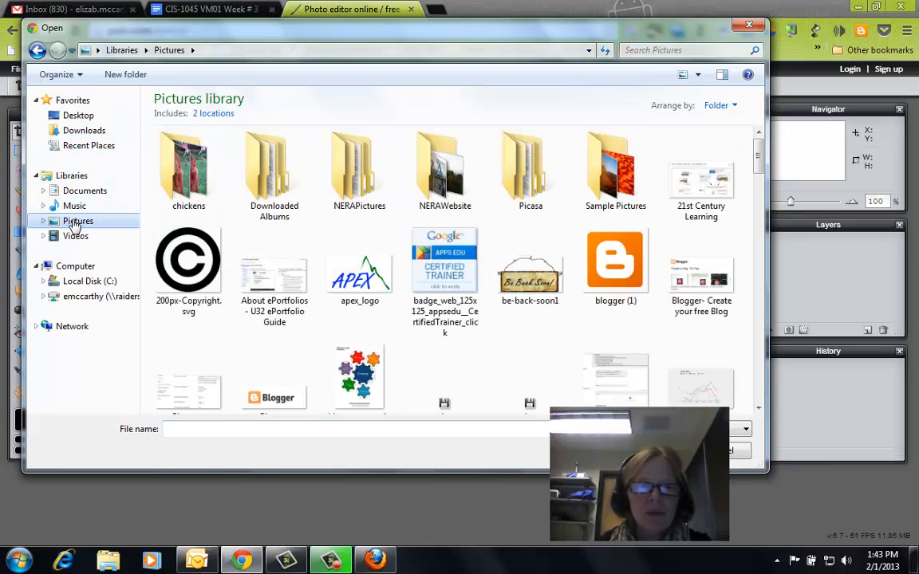
pyautogui.doubleClick(184, 172)
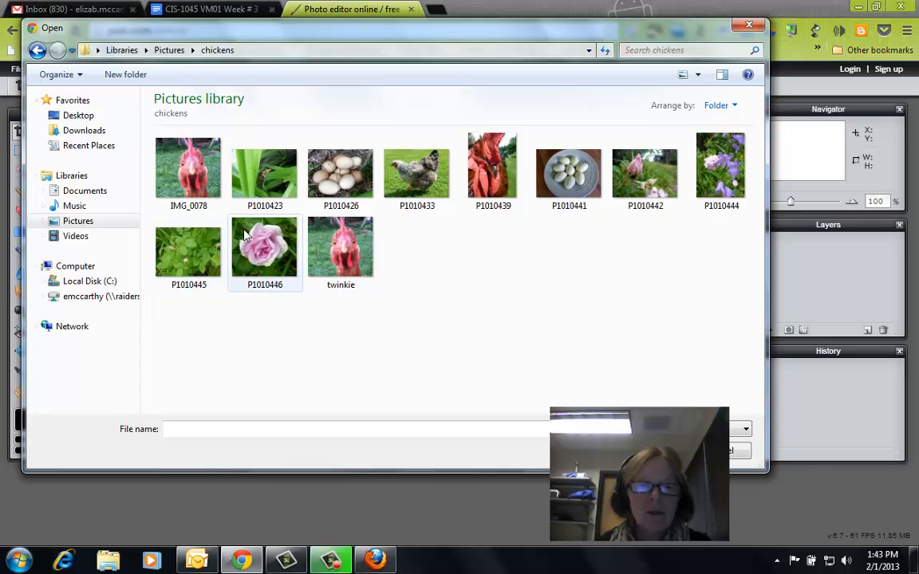
pyautogui.click(280, 253)
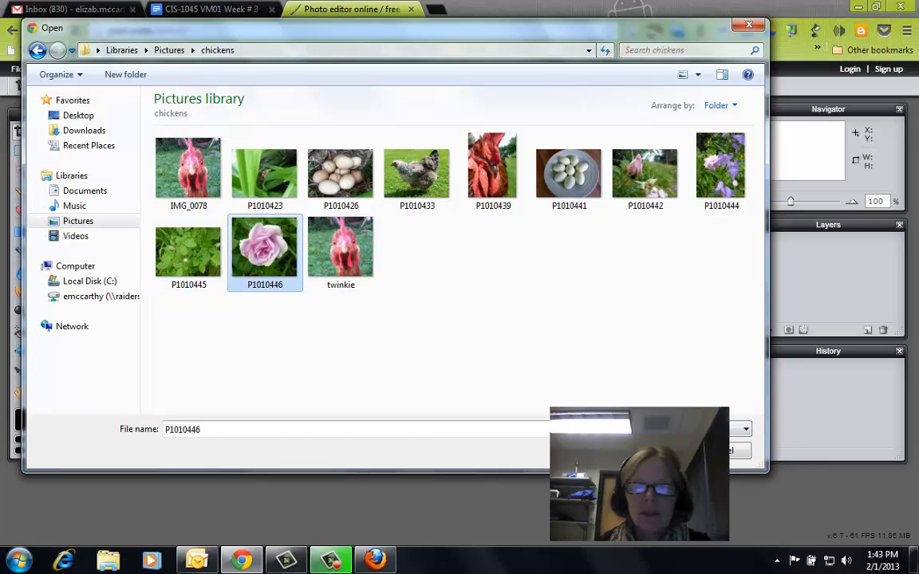
pyautogui.click(674, 451)
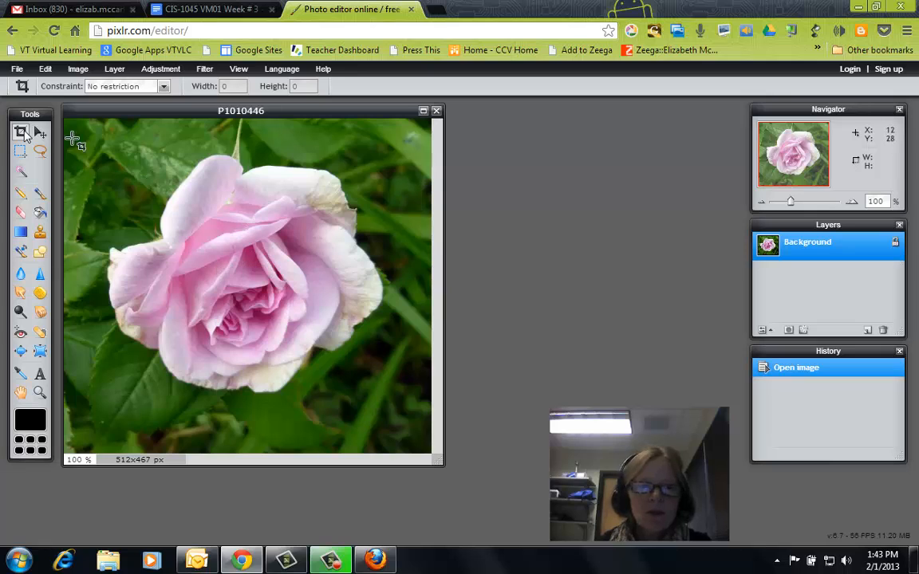
# Crop the photo closely around the rose to about 422 by 405 px with no constraint
pyautogui.click(37, 133)
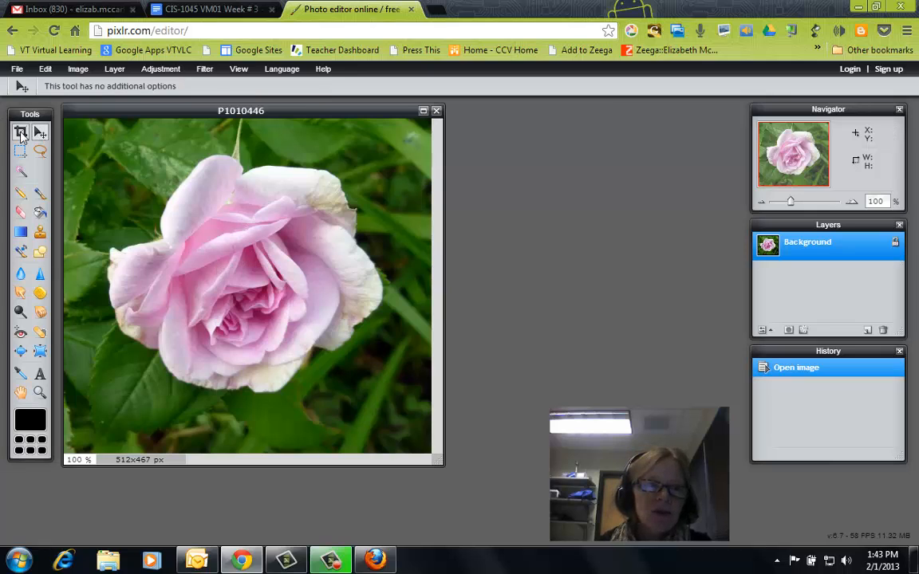
pyautogui.click(21, 134)
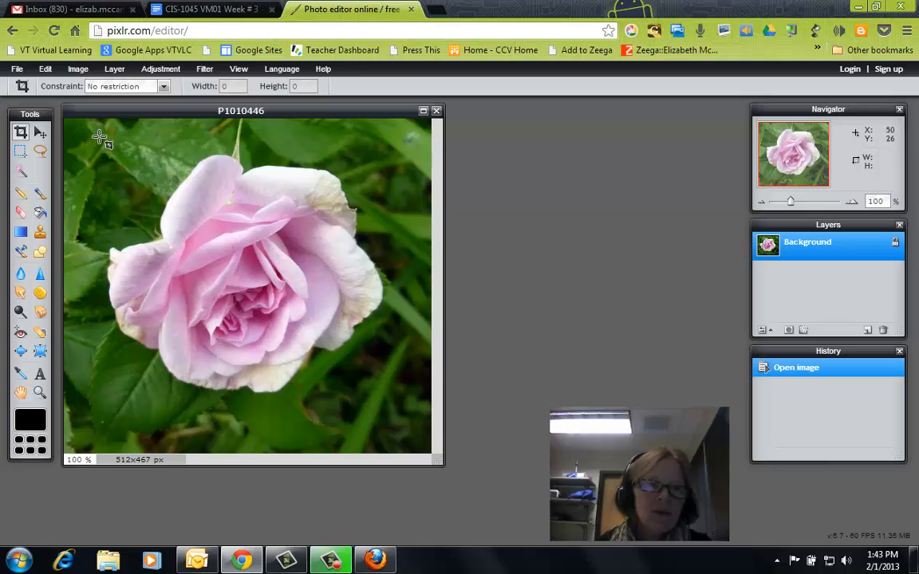
pyautogui.moveTo(87, 132); pyautogui.dragTo(389, 420)
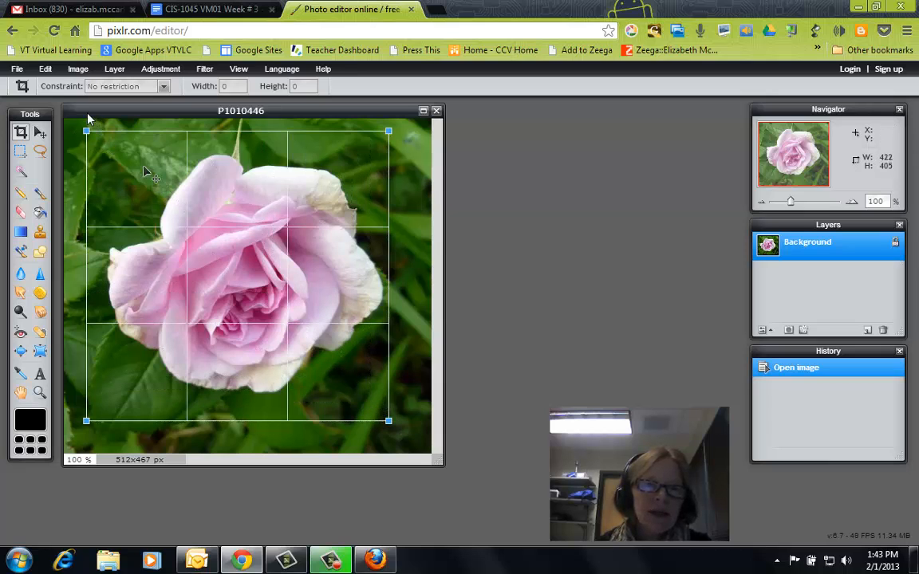
pyautogui.press('Return')
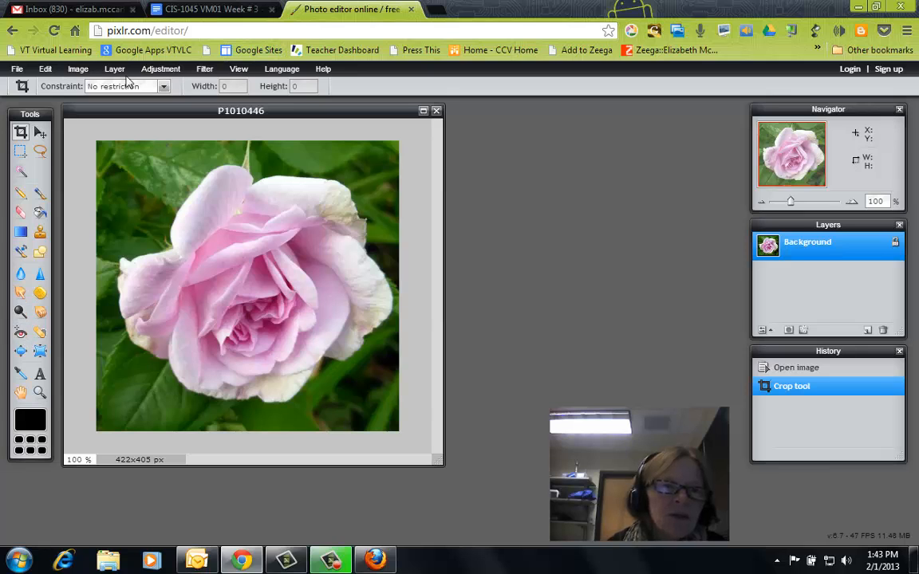
# Try the Art poster filter on the rose with Amount 45 and Color 63, then undo it
pyautogui.click(207, 69)
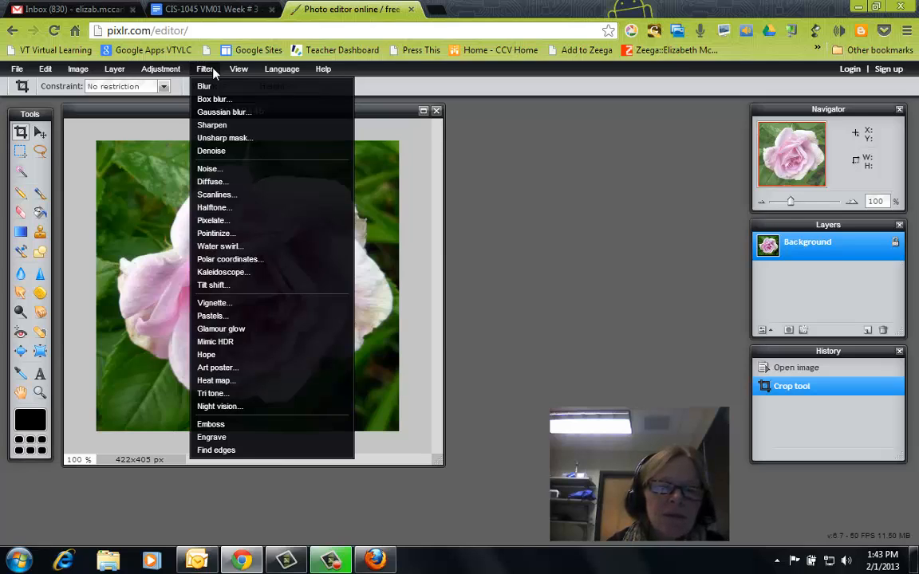
pyautogui.click(227, 370)
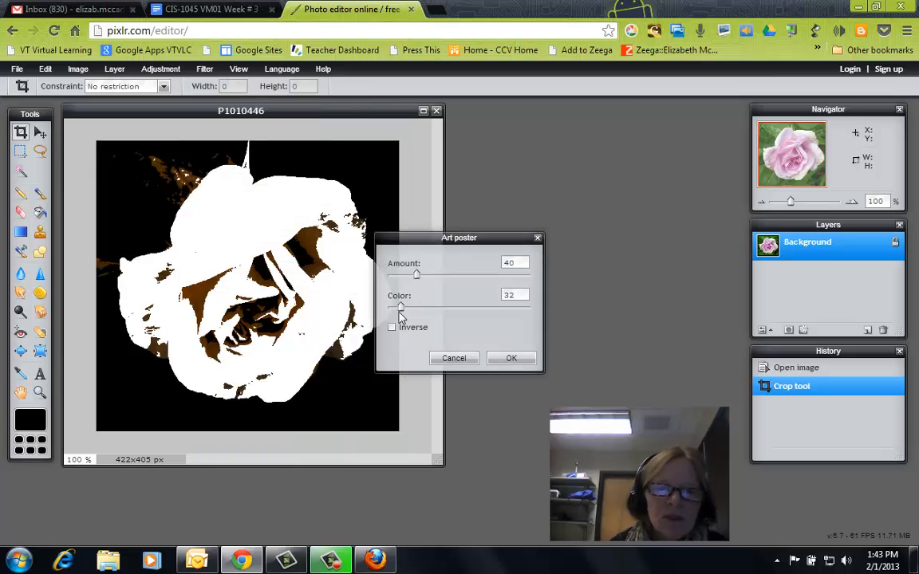
pyautogui.moveTo(400, 307)
pyautogui.mouseDown()
pyautogui.moveTo(441, 309)
pyautogui.moveTo(412, 310)
pyautogui.mouseUp()
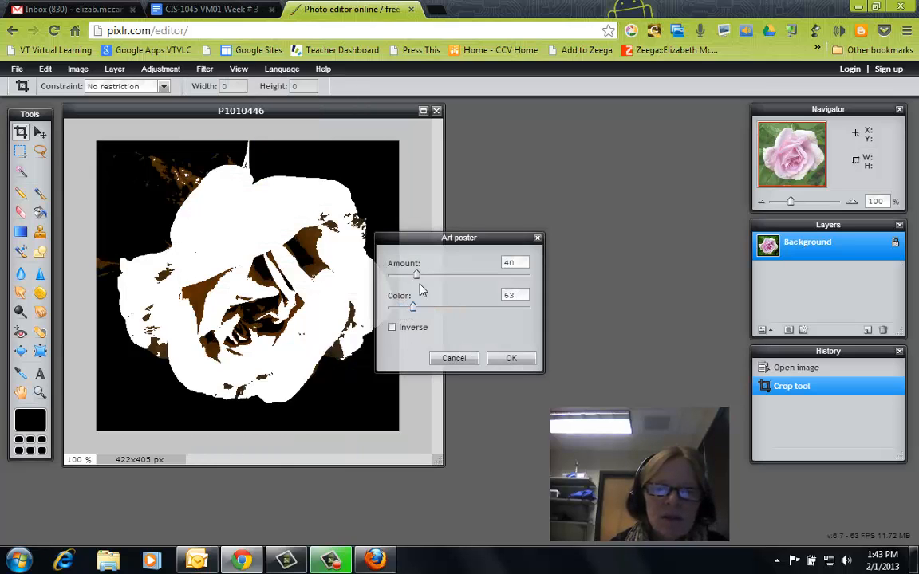
pyautogui.moveTo(417, 274); pyautogui.dragTo(421, 275)
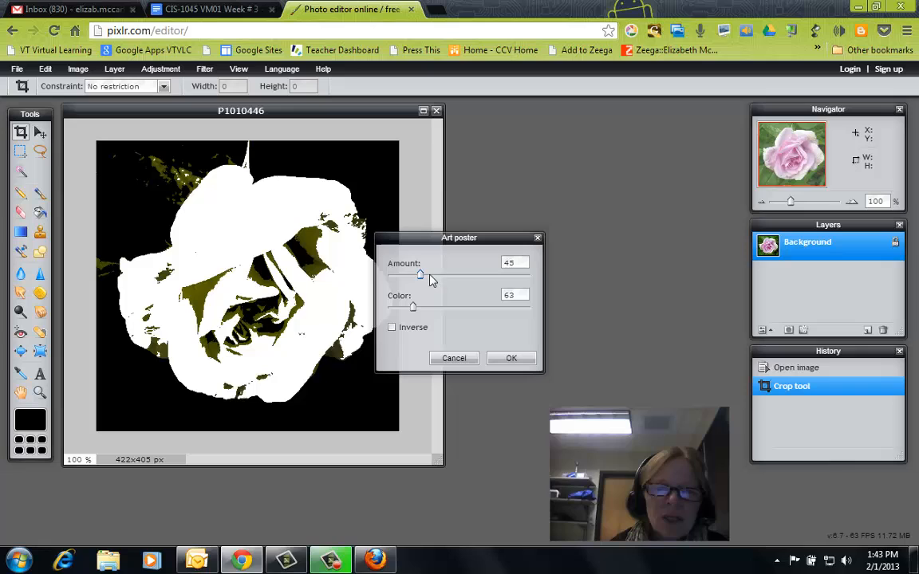
pyautogui.click(511, 358)
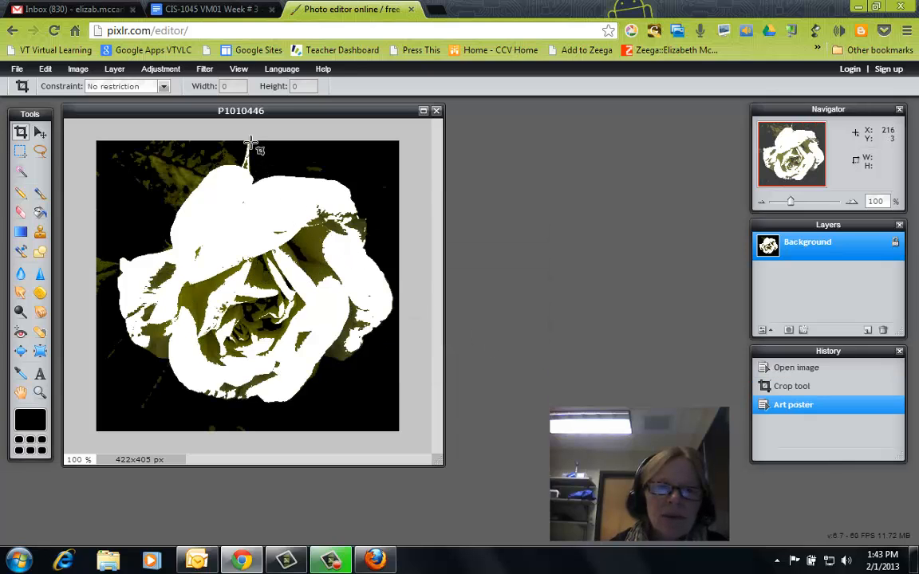
pyautogui.click(46, 70)
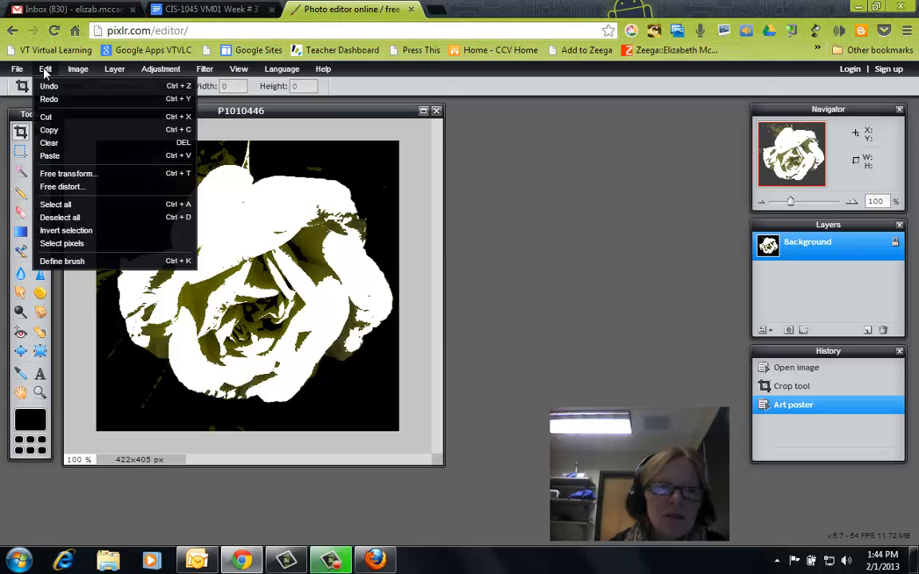
pyautogui.click(49, 87)
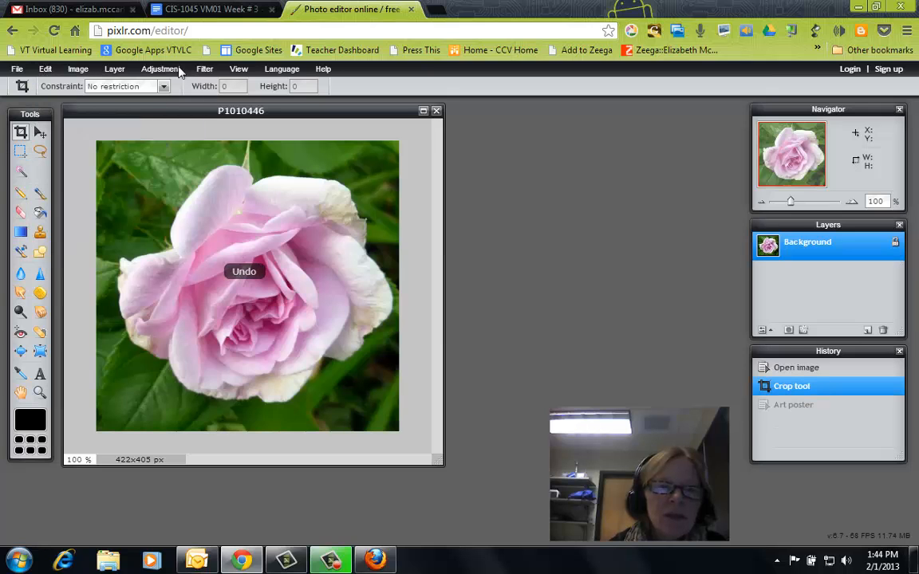
# Open the twinkie photo from the chickens folder as a new layer over the rose
pyautogui.click(199, 70)
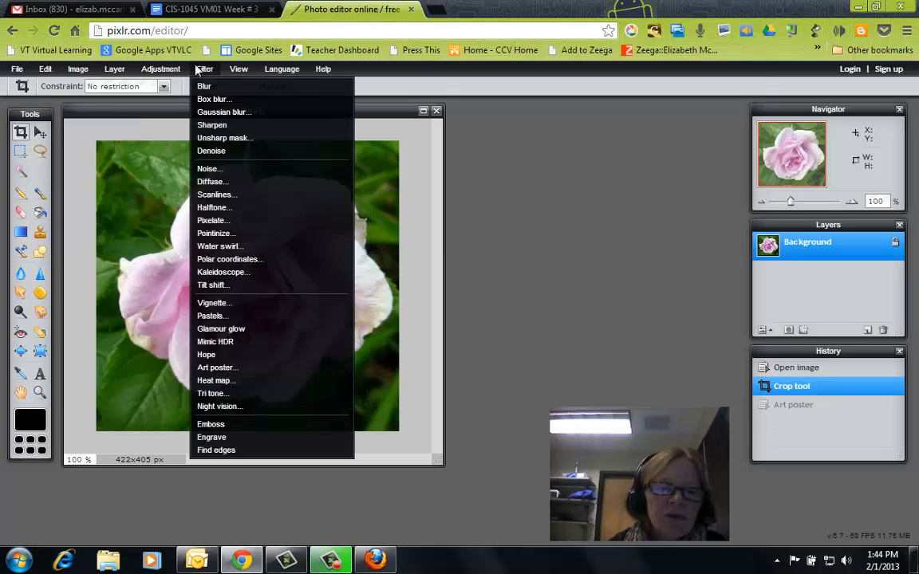
pyautogui.click(161, 70)
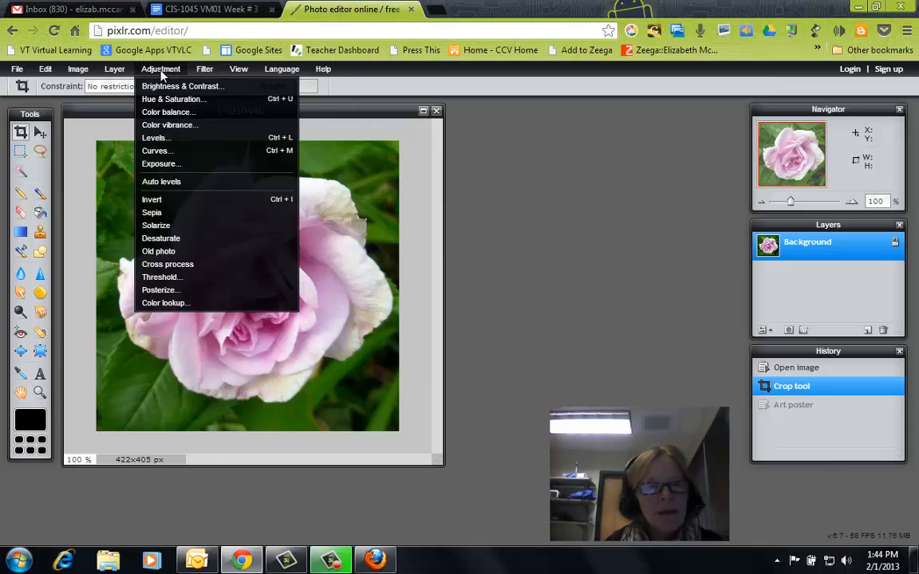
pyautogui.click(120, 70)
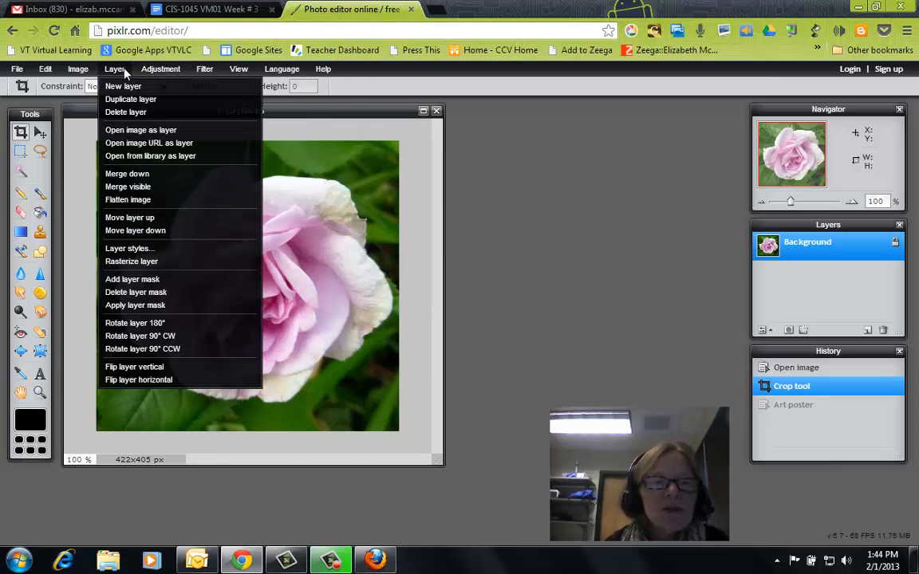
pyautogui.click(136, 133)
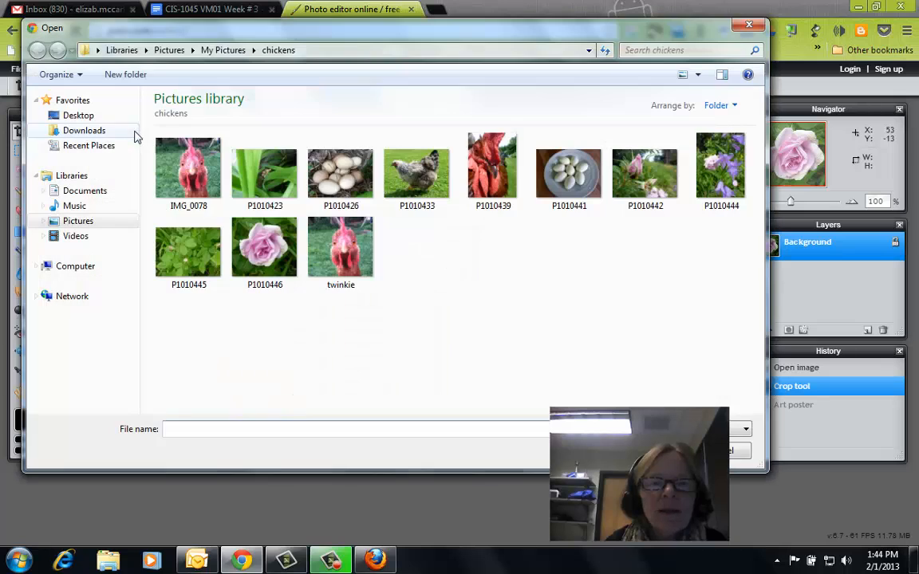
pyautogui.click(321, 232)
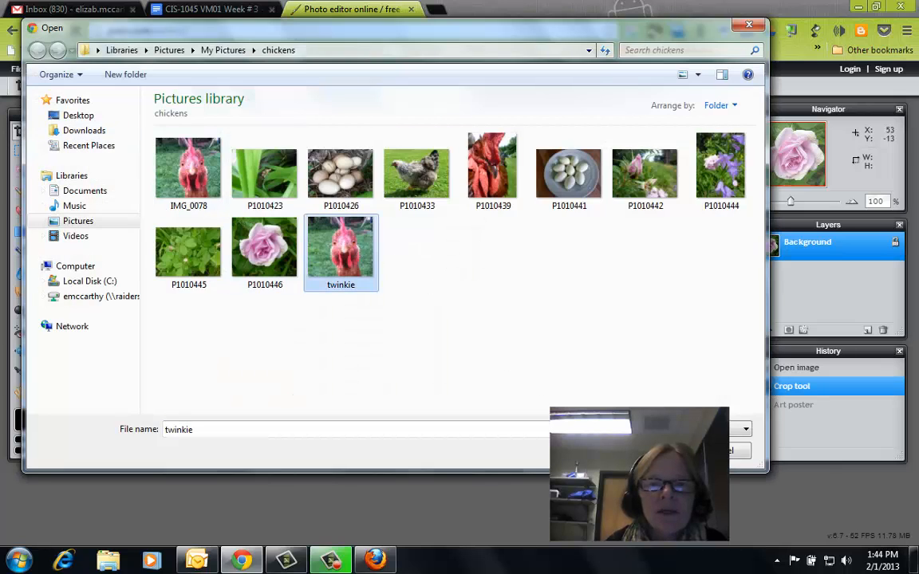
pyautogui.press('Return')
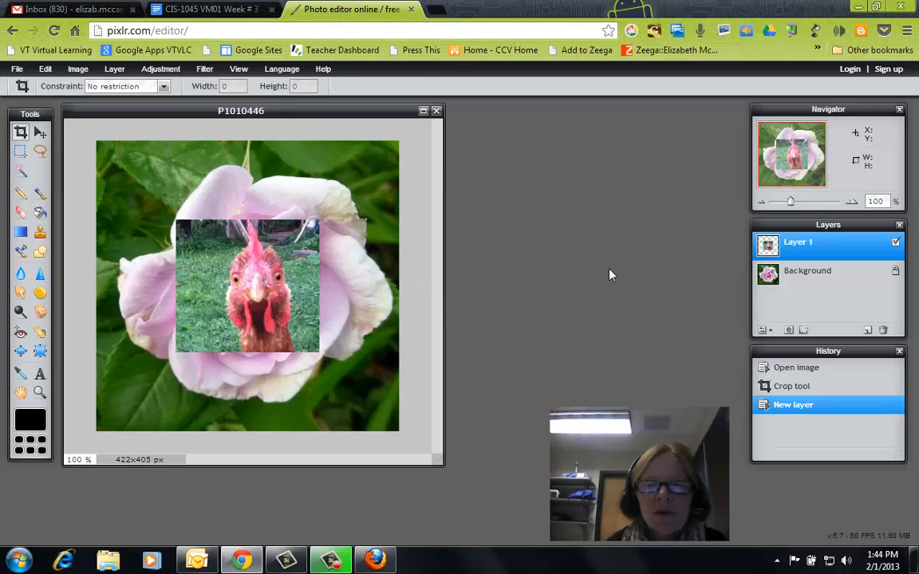
# Make the chicken layer active and try selecting its dark upper background with the Wand tool at tolerance 21
pyautogui.click(826, 275)
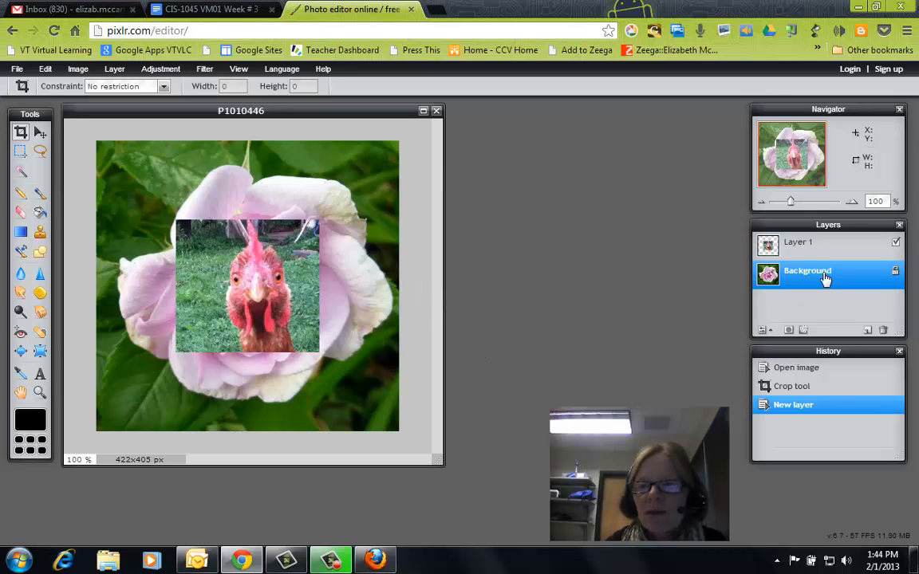
pyautogui.click(819, 248)
pyautogui.click(825, 277)
pyautogui.click(812, 251)
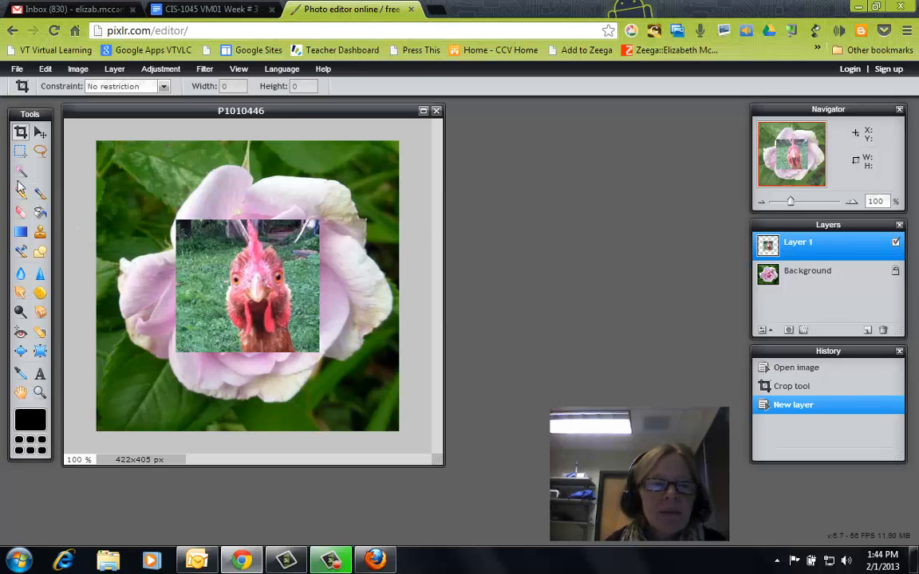
pyautogui.click(21, 172)
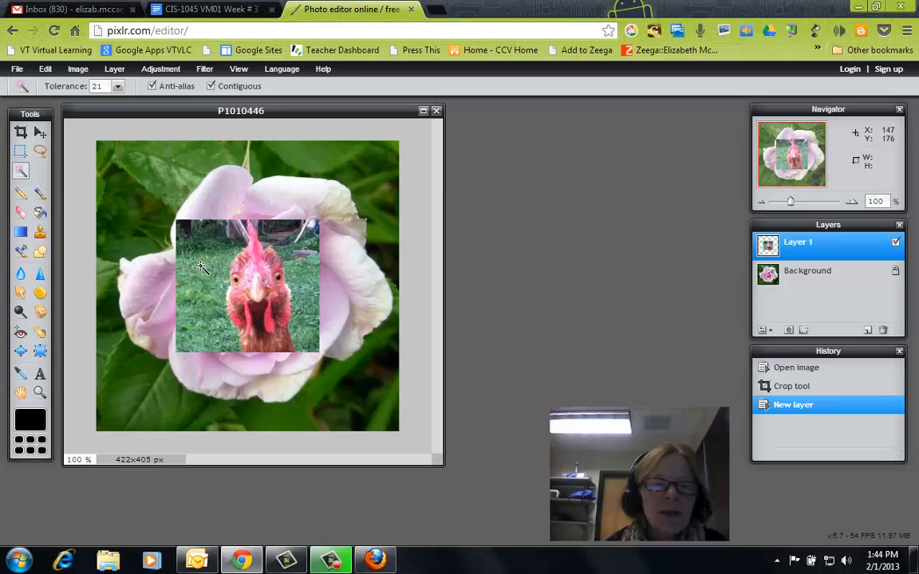
pyautogui.click(183, 240)
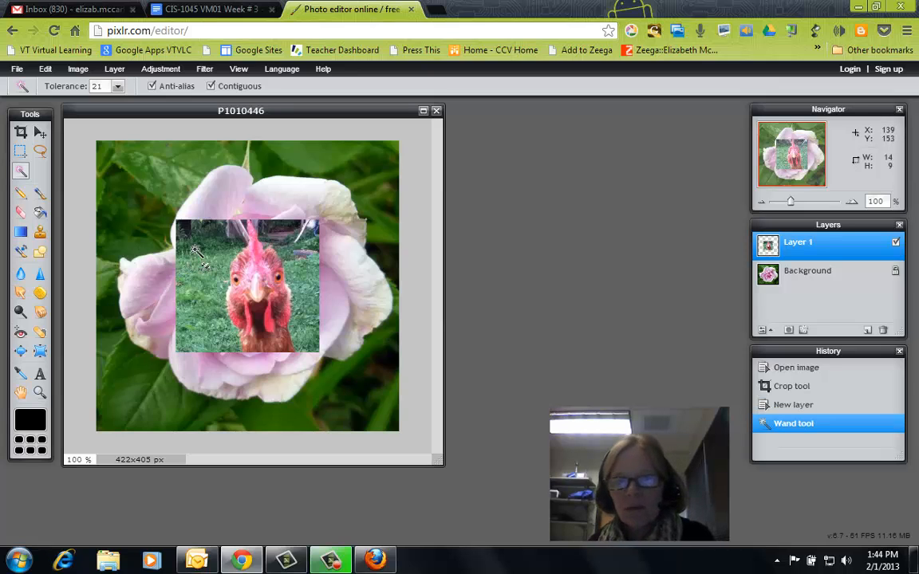
pyautogui.click(193, 239)
# Raise the Wand tolerance to 74, then select and clear the grass on both sides of the chicken's head
pyautogui.click(118, 87)
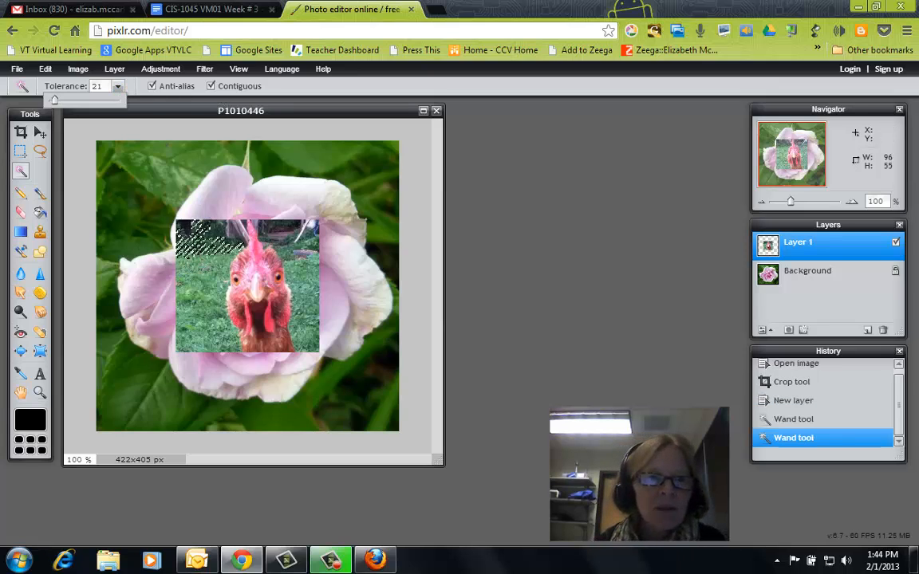
pyautogui.moveTo(54, 101); pyautogui.dragTo(70, 104)
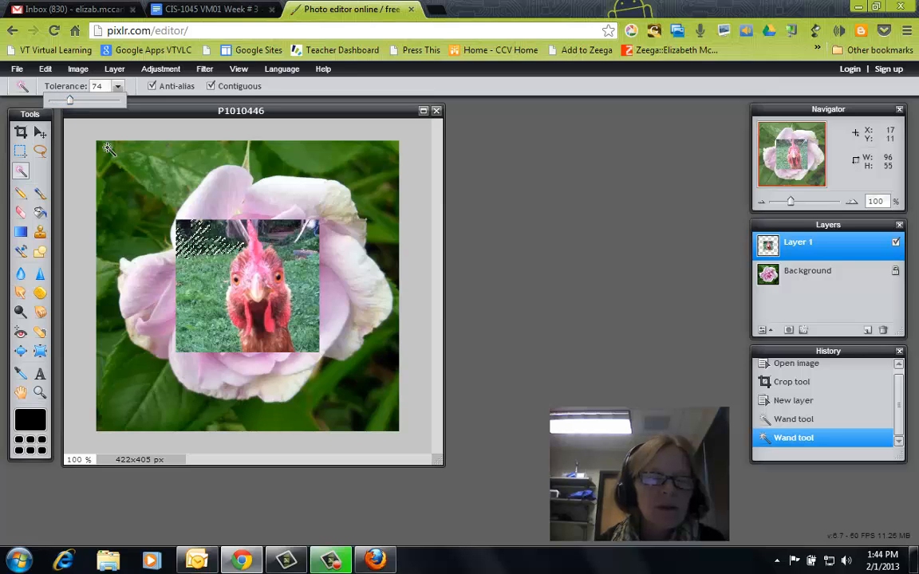
pyautogui.click(198, 277)
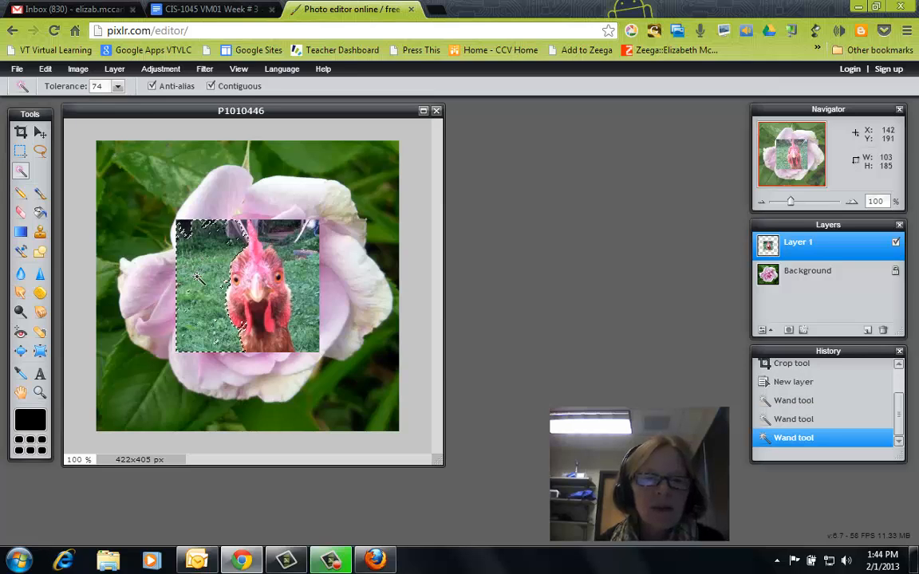
pyautogui.press('Delete')
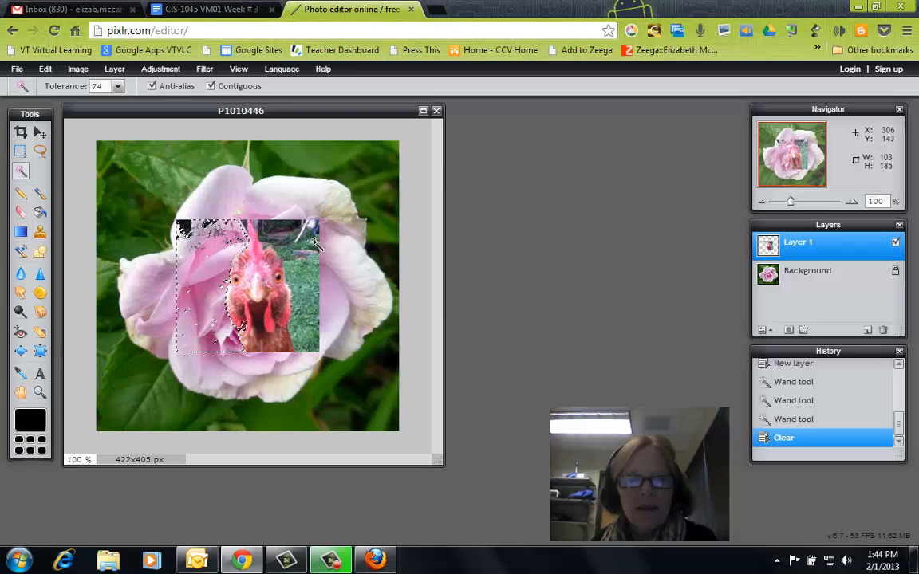
pyautogui.click(310, 284)
pyautogui.press('Delete')
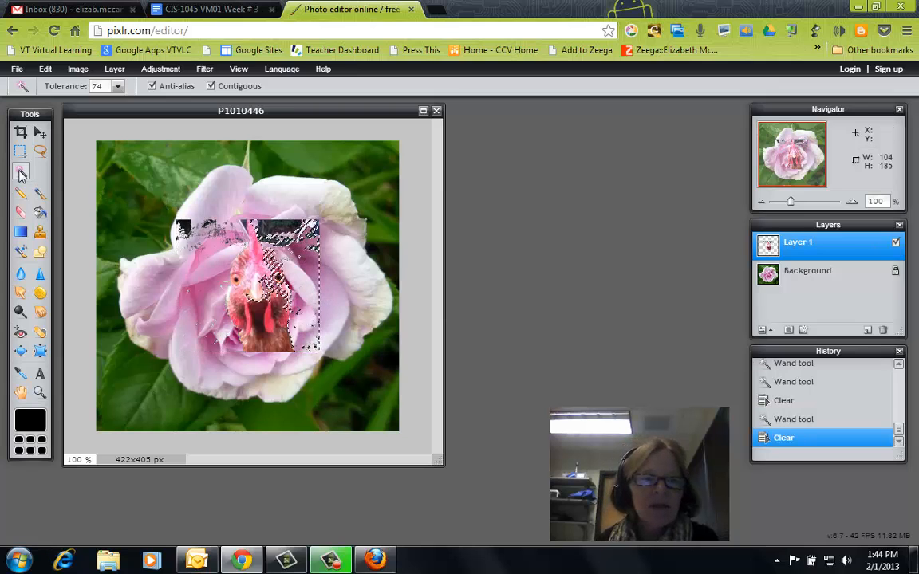
# Deselect everything, erase the leftover background around the chicken's head with a size 50 Eraser, and move the head slightly higher in the rose
pyautogui.click(40, 152)
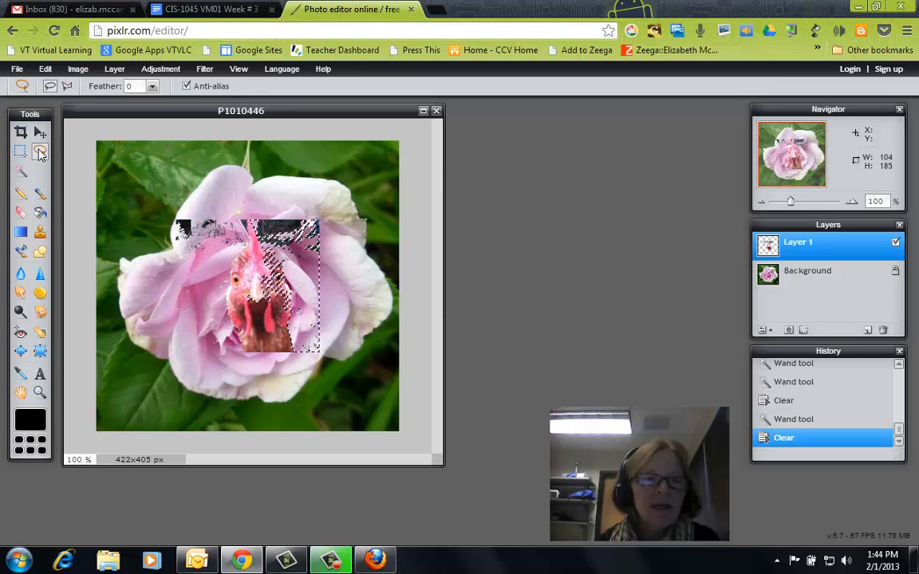
pyautogui.click(172, 236)
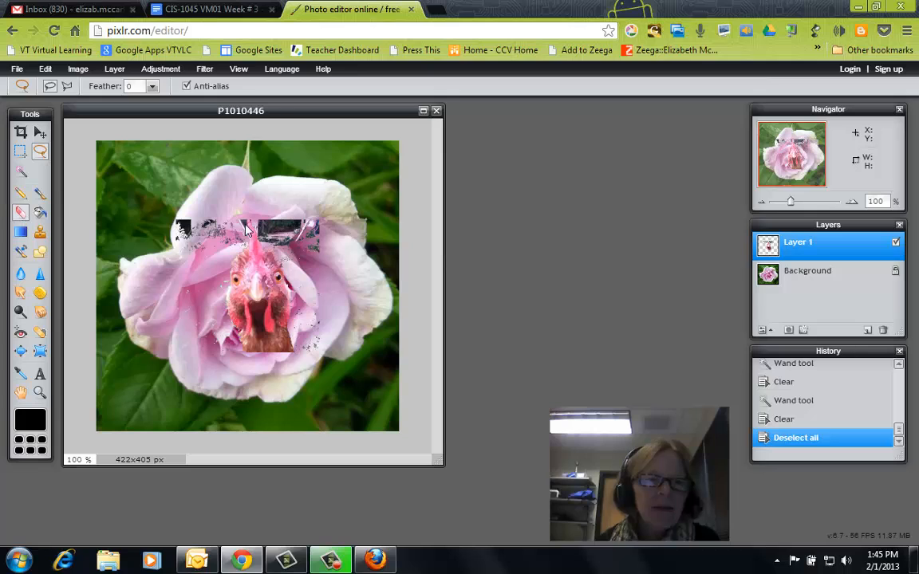
pyautogui.moveTo(194, 221)
pyautogui.mouseDown()
pyautogui.moveTo(170, 242)
pyautogui.moveTo(192, 218)
pyautogui.moveTo(192, 258)
pyautogui.moveTo(216, 220)
pyautogui.moveTo(237, 247)
pyautogui.moveTo(256, 201)
pyautogui.mouseUp()
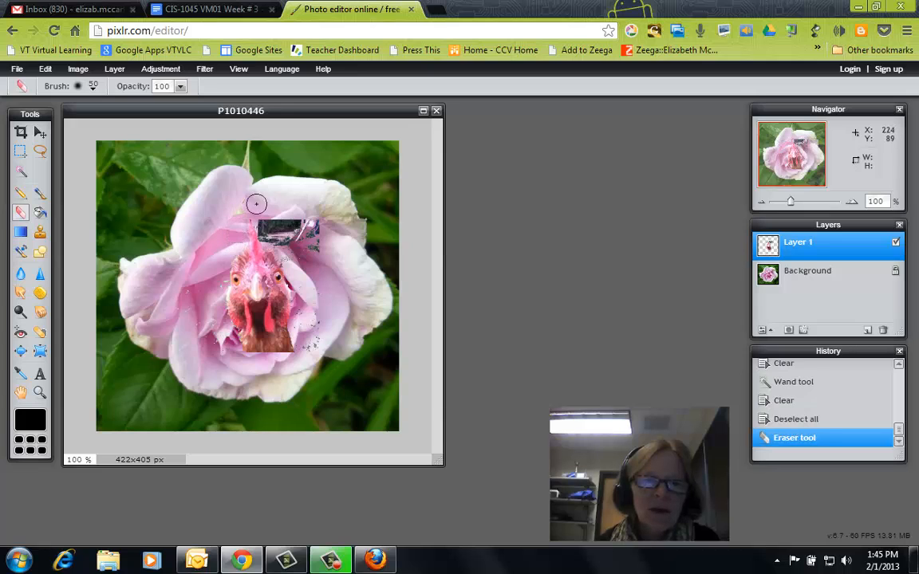
pyautogui.moveTo(323, 251)
pyautogui.mouseDown()
pyautogui.moveTo(308, 219)
pyautogui.moveTo(314, 253)
pyautogui.moveTo(247, 203)
pyautogui.moveTo(273, 230)
pyautogui.moveTo(264, 215)
pyautogui.moveTo(306, 226)
pyautogui.moveTo(266, 230)
pyautogui.moveTo(263, 219)
pyautogui.moveTo(271, 241)
pyautogui.moveTo(245, 218)
pyautogui.mouseUp()
pyautogui.moveTo(324, 363)
pyautogui.mouseDown()
pyautogui.moveTo(323, 303)
pyautogui.moveTo(312, 367)
pyautogui.moveTo(306, 303)
pyautogui.mouseUp()
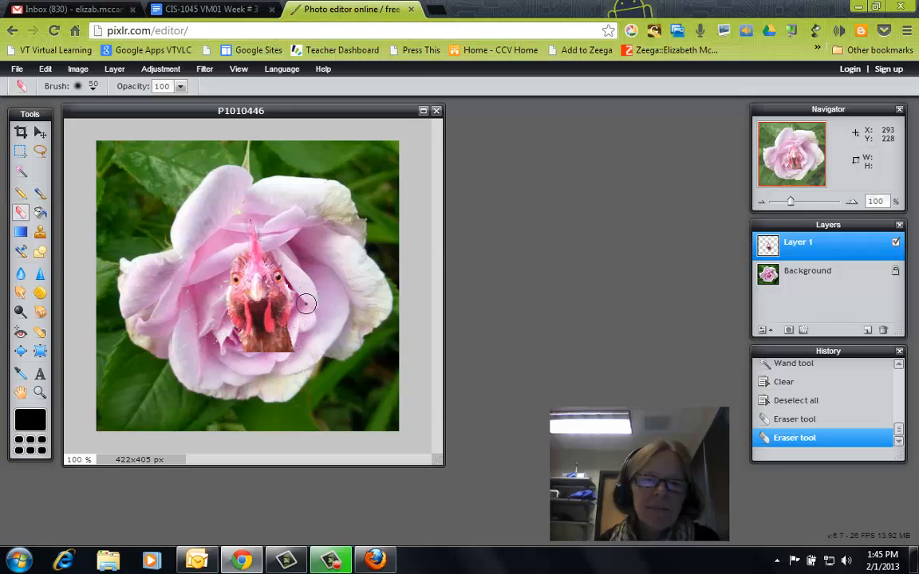
pyautogui.moveTo(305, 348)
pyautogui.mouseDown()
pyautogui.moveTo(279, 319)
pyautogui.moveTo(254, 303)
pyautogui.moveTo(239, 307)
pyautogui.moveTo(280, 297)
pyautogui.moveTo(255, 276)
pyautogui.moveTo(239, 279)
pyautogui.moveTo(257, 321)
pyautogui.moveTo(268, 295)
pyautogui.mouseUp()
pyautogui.click(40, 132)
# Set the main color to the pale lilac d0c3d9 by sampling a petal of the rose
pyautogui.click(21, 292)
pyautogui.click(30, 421)
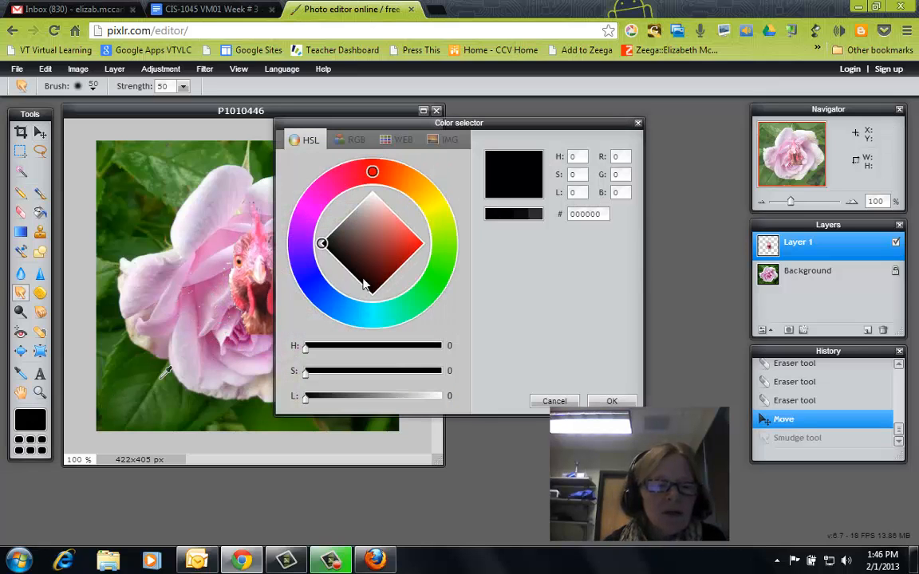
pyautogui.click(316, 201)
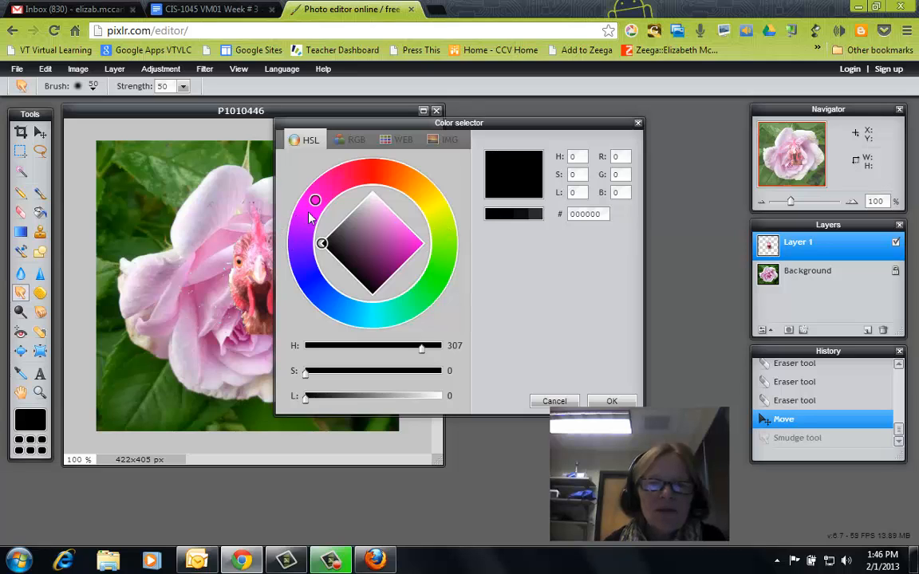
pyautogui.click(192, 231)
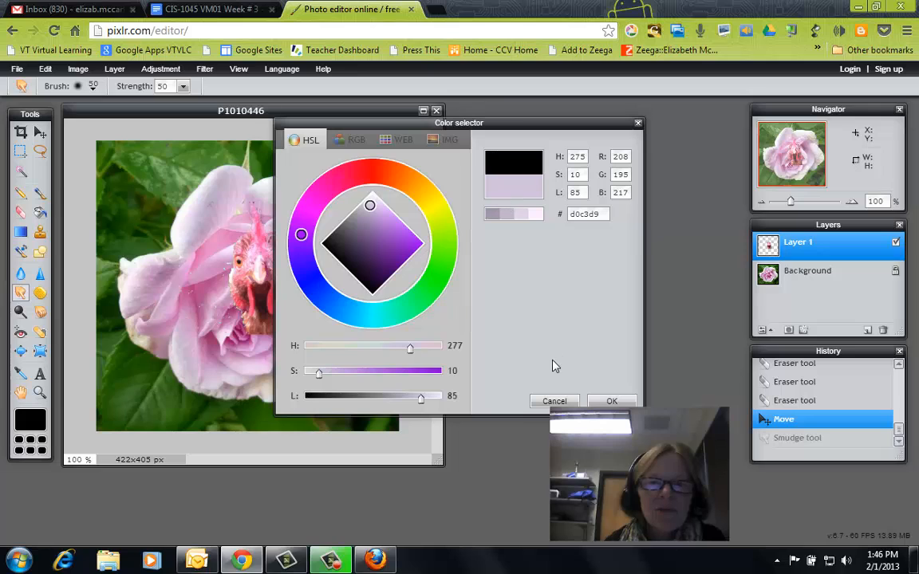
pyautogui.press('Return')
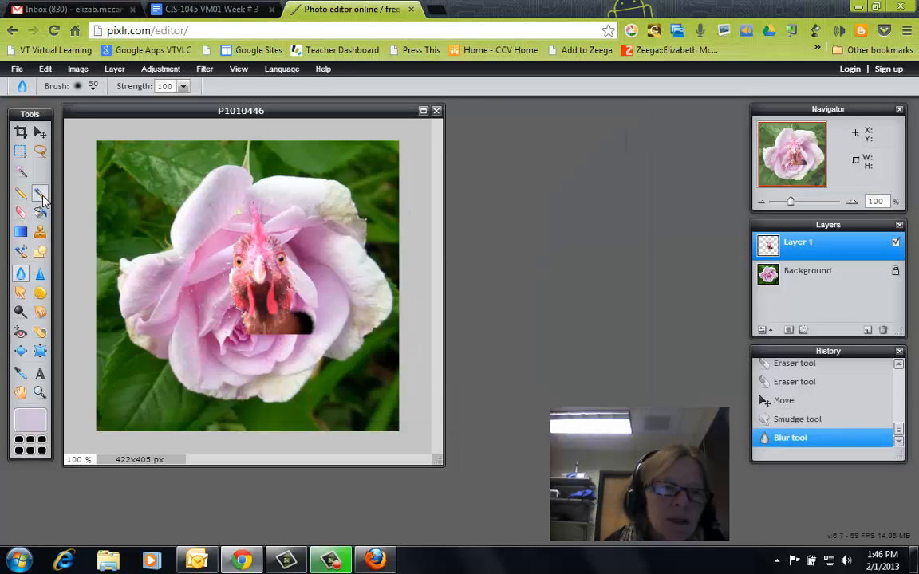
# Paint lilac around the chicken's neck and over the dark smear with a size 50 Brush at 100 opacity
pyautogui.click(40, 194)
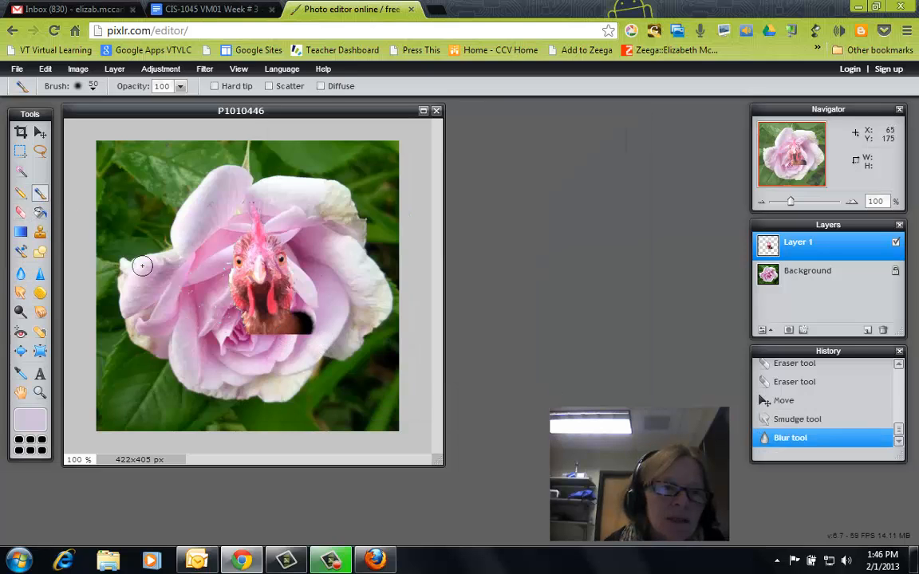
pyautogui.moveTo(306, 310)
pyautogui.mouseDown()
pyautogui.moveTo(304, 302)
pyautogui.moveTo(283, 344)
pyautogui.moveTo(287, 337)
pyautogui.moveTo(238, 338)
pyautogui.moveTo(225, 334)
pyautogui.moveTo(213, 295)
pyautogui.moveTo(223, 323)
pyautogui.moveTo(251, 334)
pyautogui.moveTo(235, 331)
pyautogui.mouseUp()
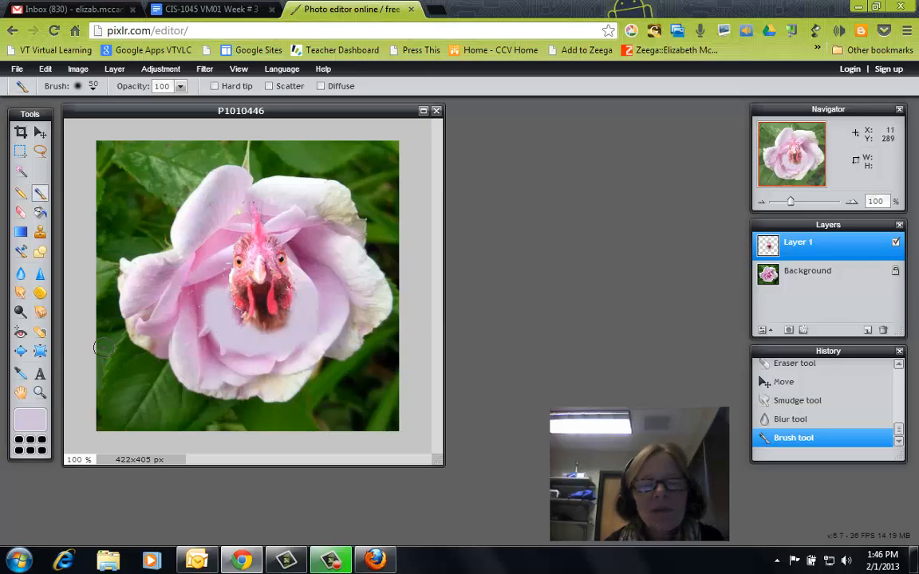
pyautogui.press('v')
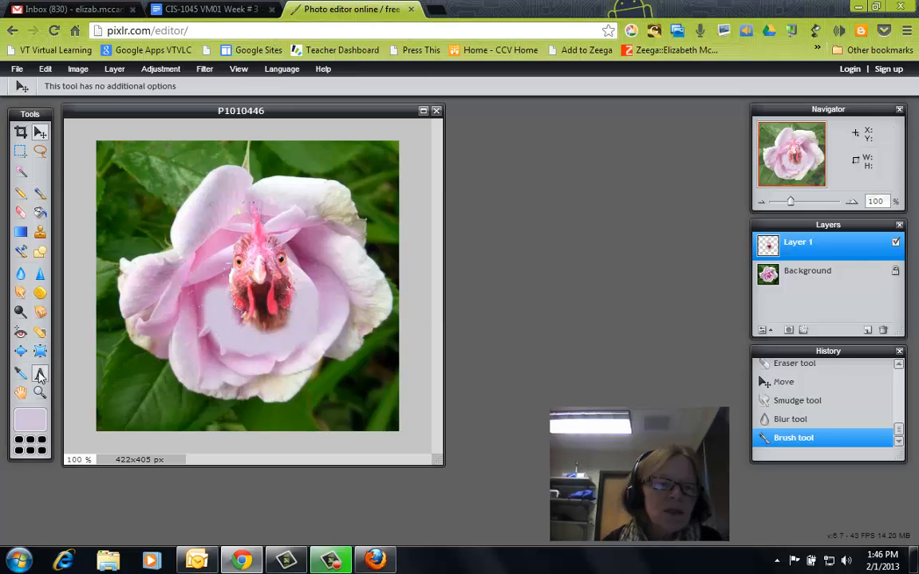
# Add the text "Fower Power" across the lower part of the rose photo
pyautogui.click(40, 372)
pyautogui.click(138, 368)
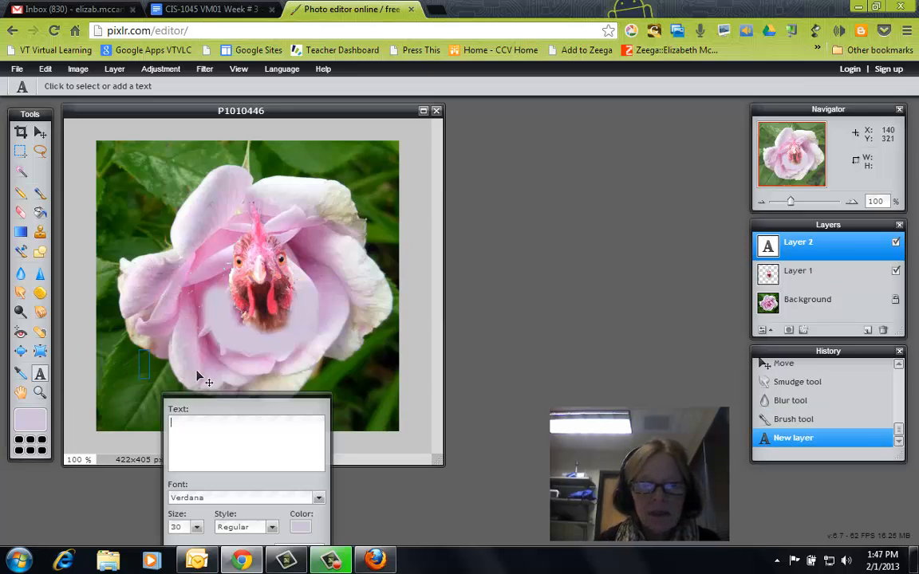
pyautogui.write('Fower')
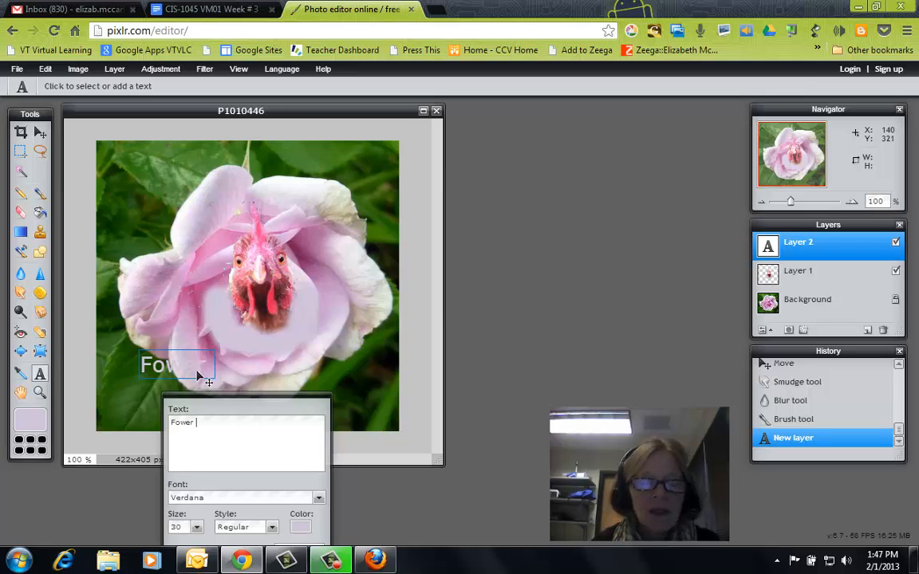
pyautogui.write(' Power')
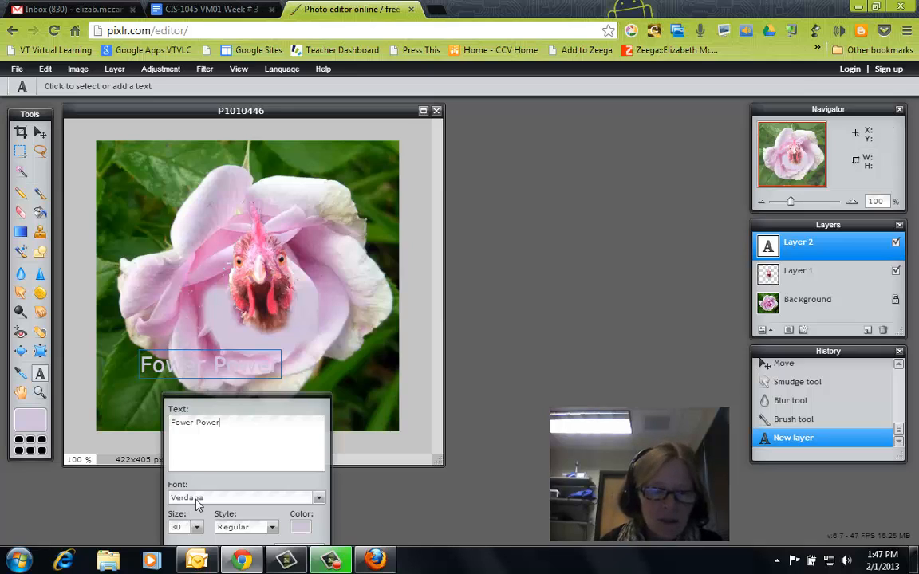
# Move the text settings clear of the image and set the caption's font to Goudy Old Style
pyautogui.click(198, 502)
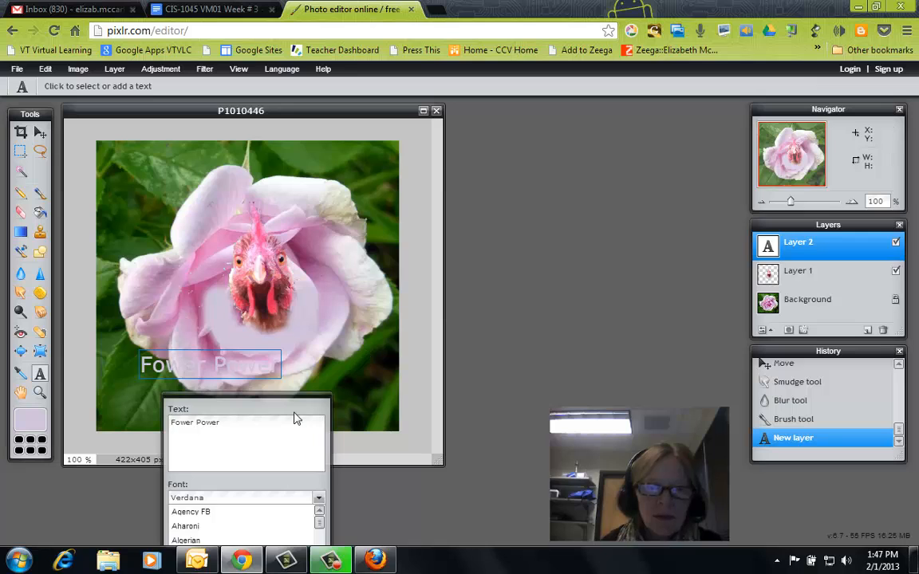
pyautogui.moveTo(301, 411); pyautogui.dragTo(551, 199)
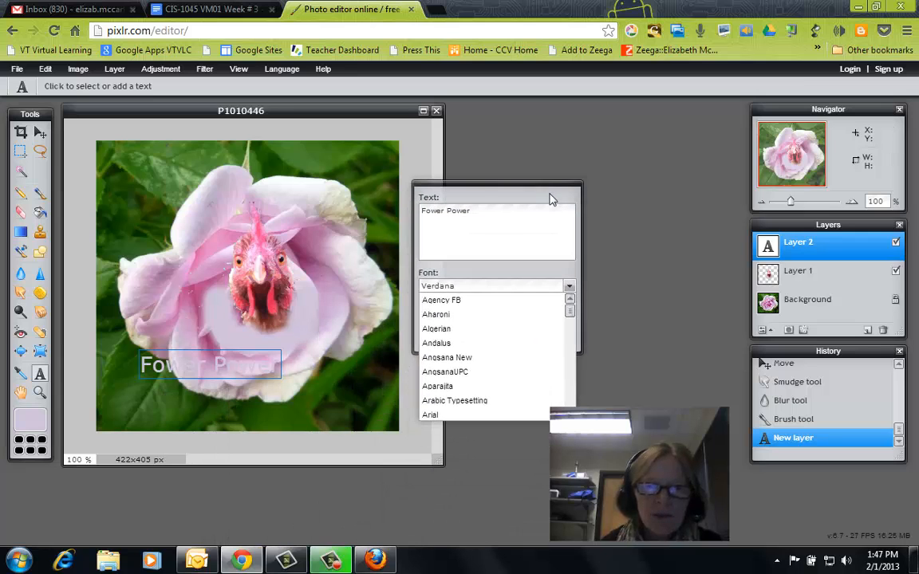
pyautogui.click(515, 289)
pyautogui.click(511, 287)
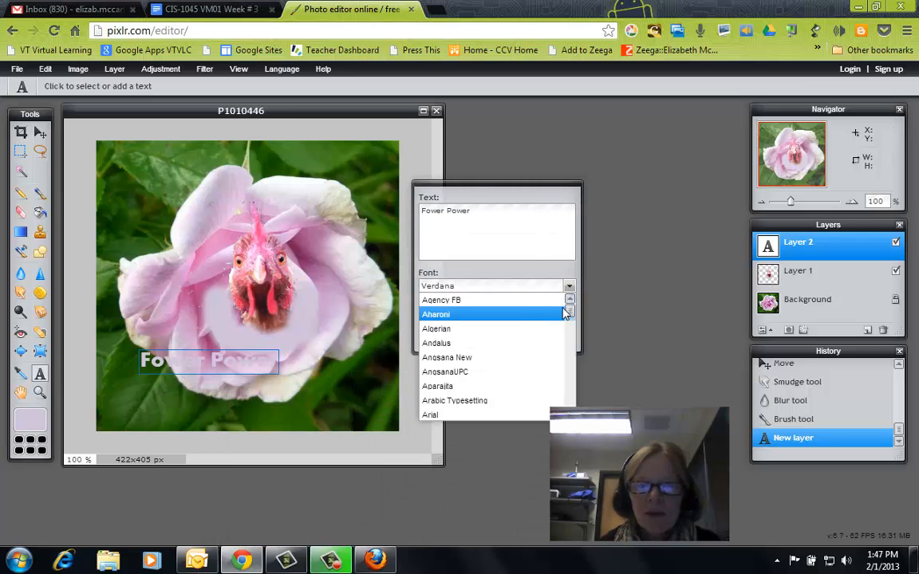
pyautogui.moveTo(569, 314); pyautogui.dragTo(571, 352)
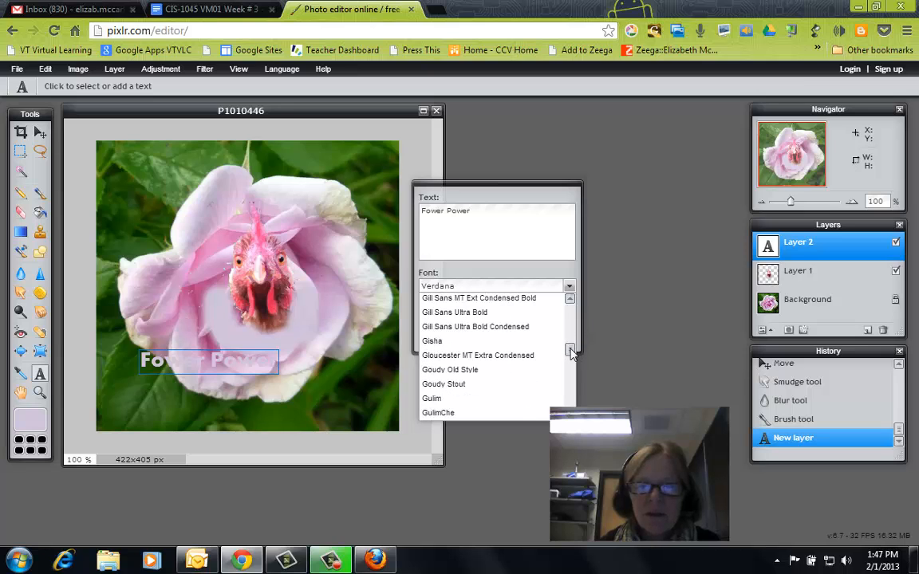
pyautogui.click(476, 371)
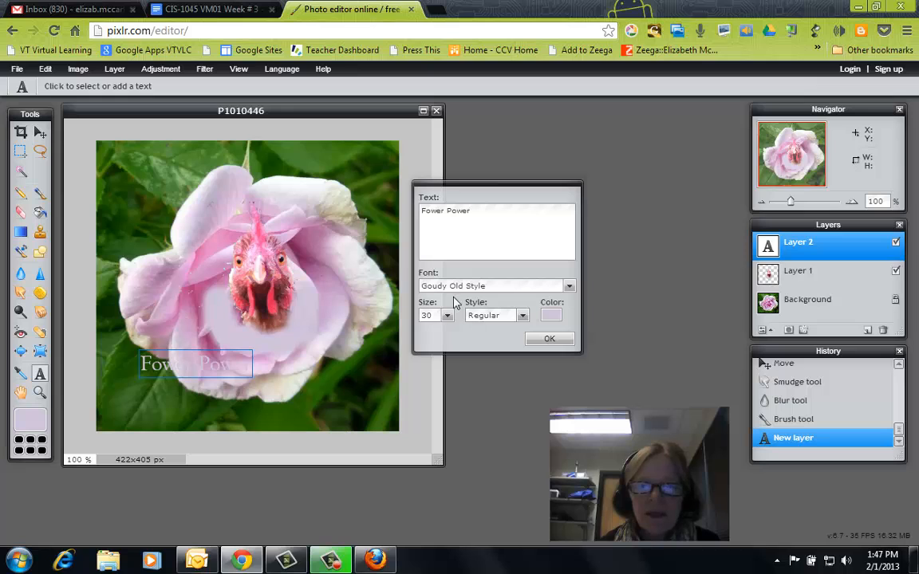
# Set the "Fower Power" caption's color to the very dark purple 14061f and move it onto the rose, centered below the chicken's head
pyautogui.click(549, 317)
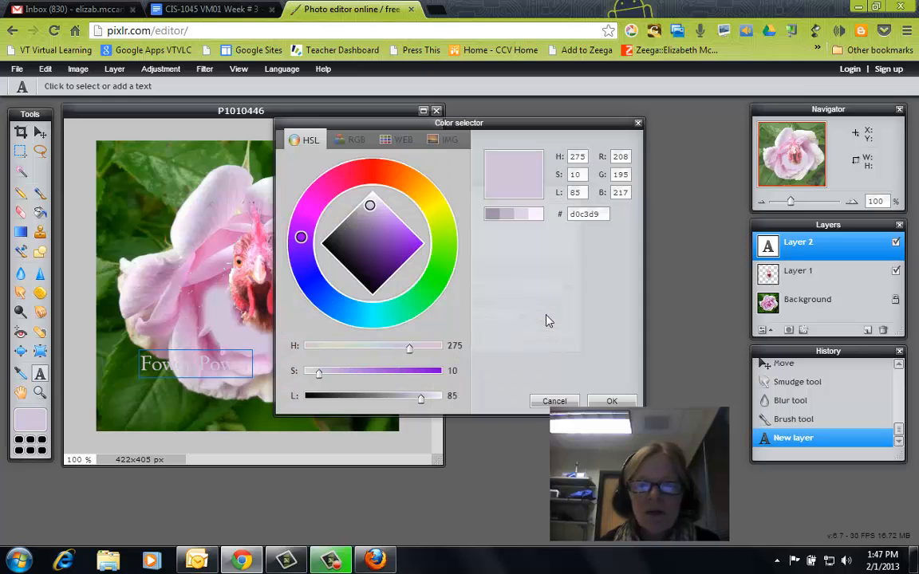
pyautogui.moveTo(371, 266); pyautogui.dragTo(369, 280)
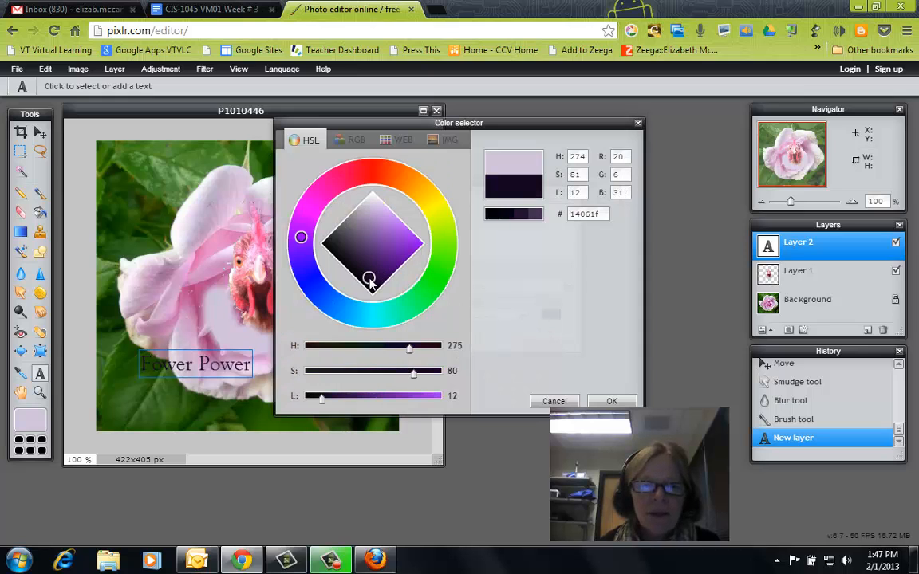
pyautogui.click(571, 397)
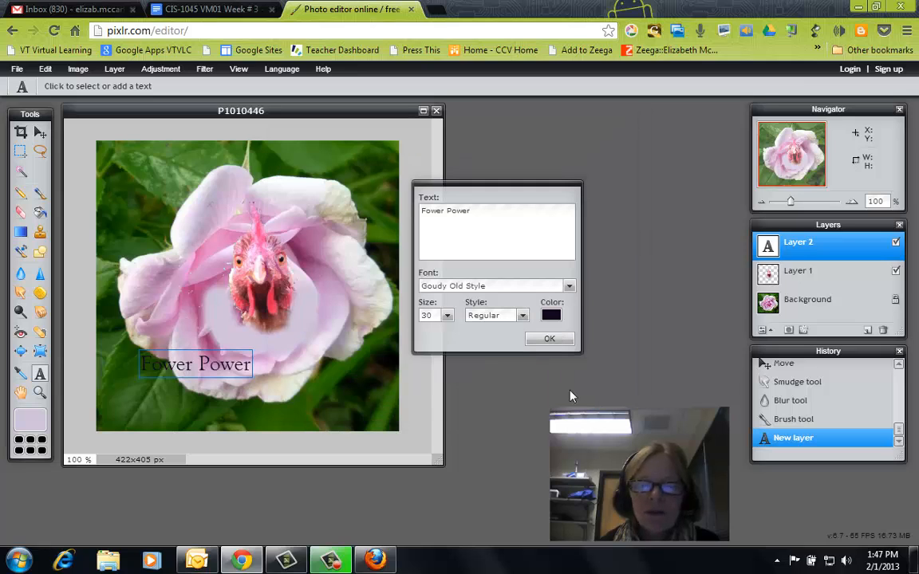
pyautogui.click(545, 340)
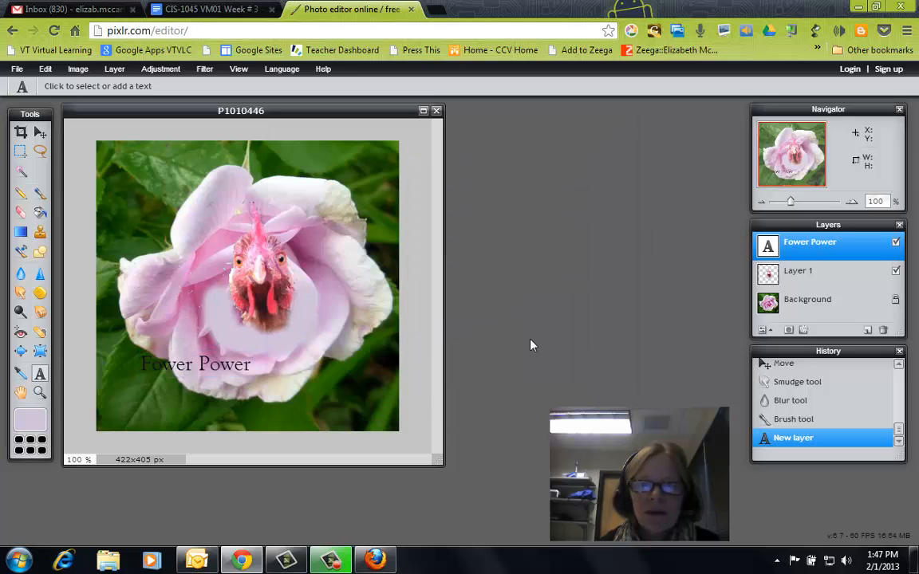
pyautogui.click(40, 132)
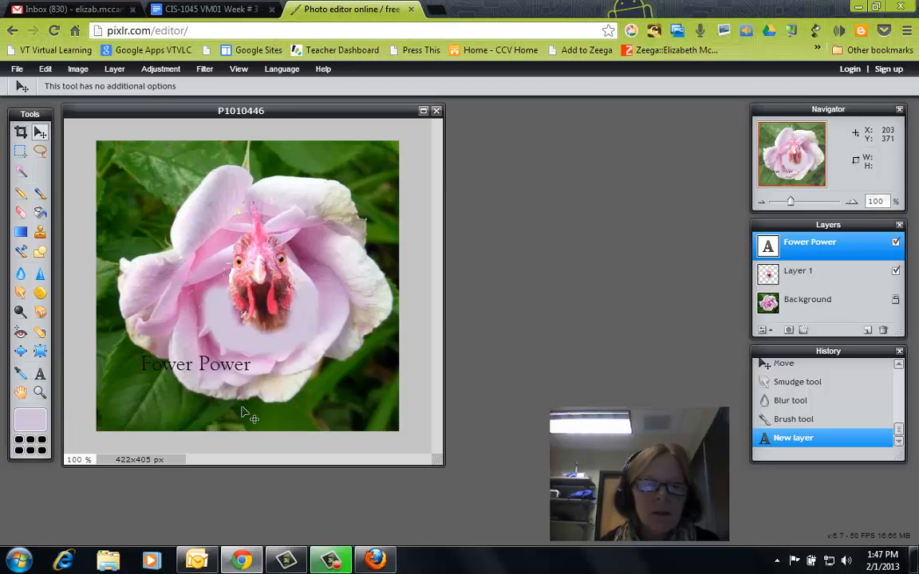
pyautogui.moveTo(237, 374); pyautogui.dragTo(295, 359)
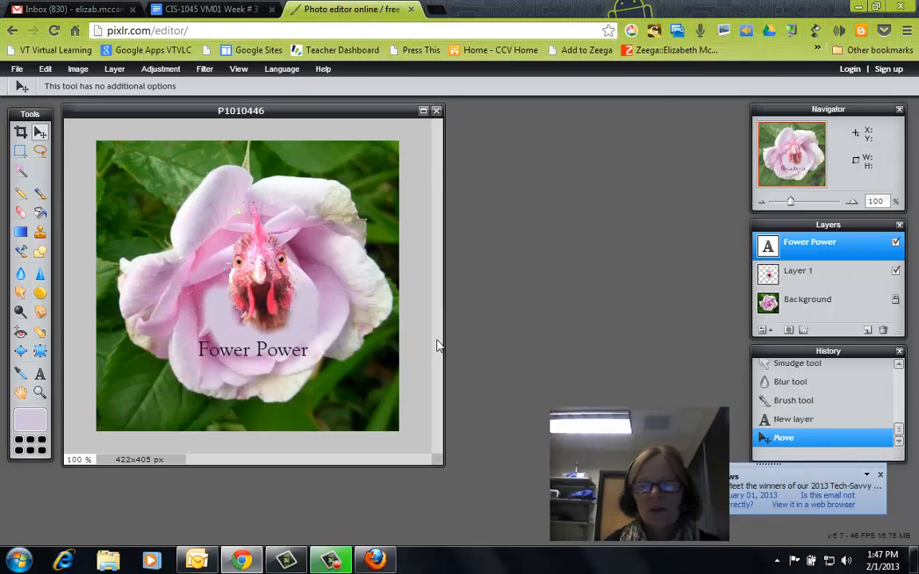
# Start saving the image under the name flowerchicken, with Picasa as the destination
pyautogui.click(17, 69)
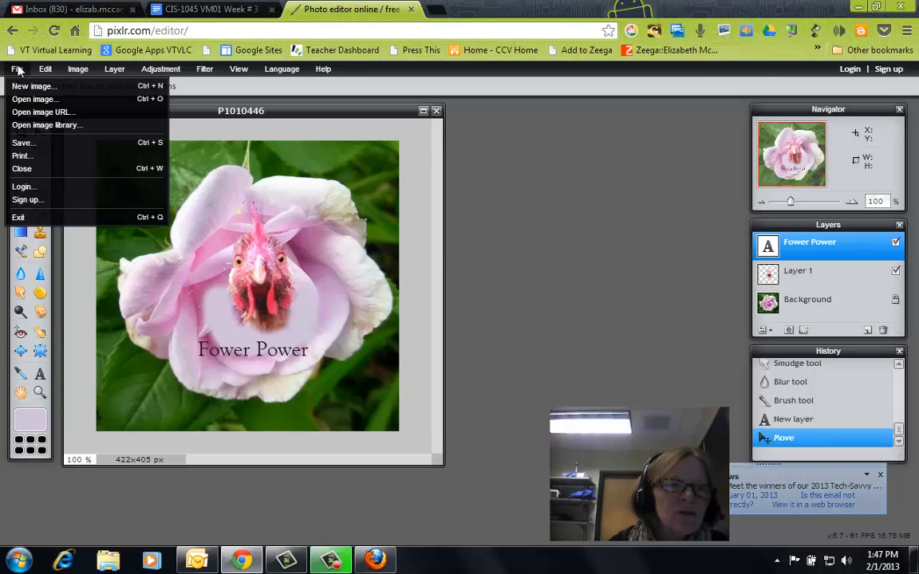
pyautogui.click(21, 143)
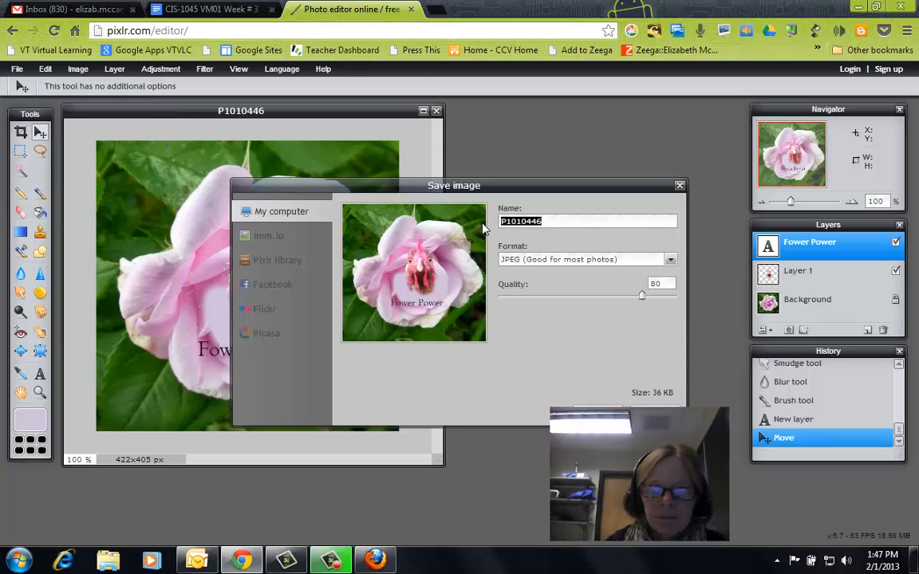
pyautogui.write('flowerchick')
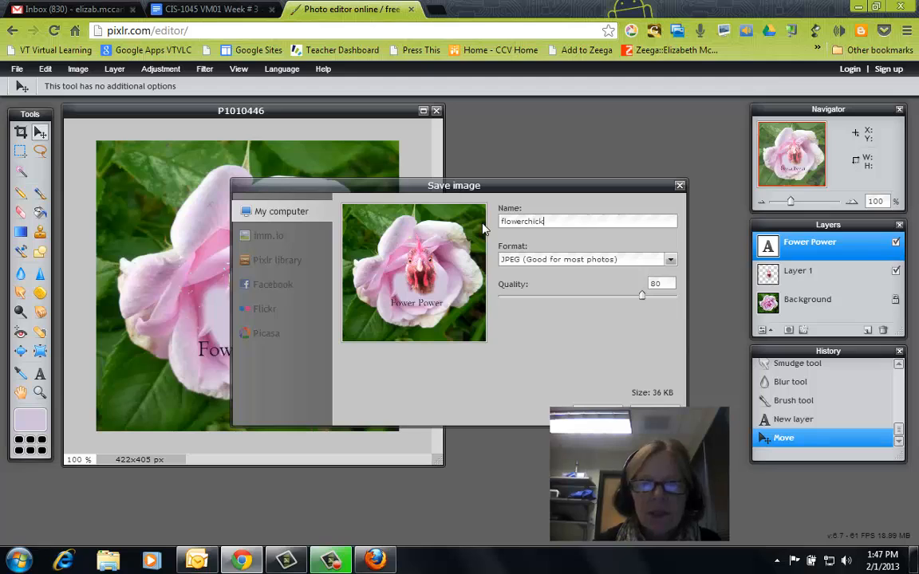
pyautogui.write('en')
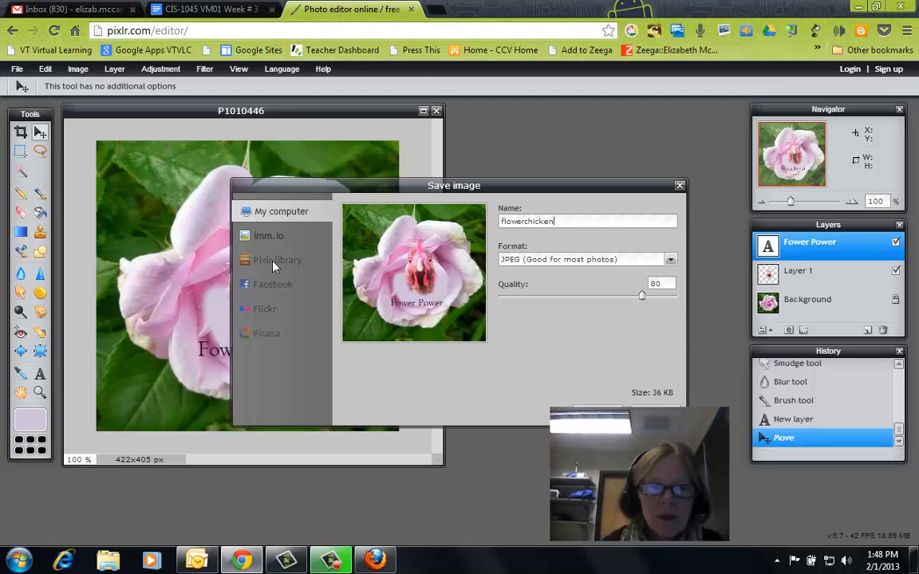
pyautogui.click(266, 333)
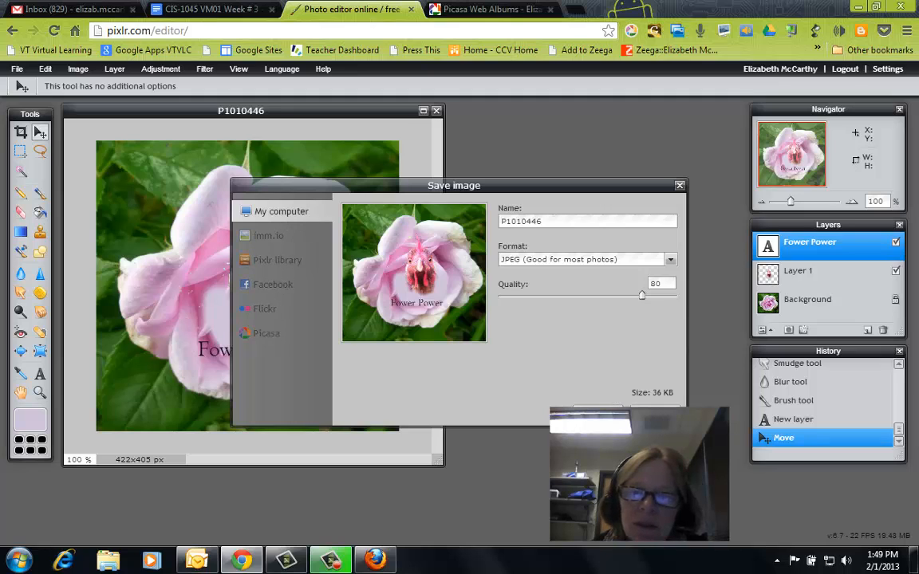
# Save the image to the computer as a JPEG named flowerpower in the chickens pictures folder
pyautogui.click(602, 411)
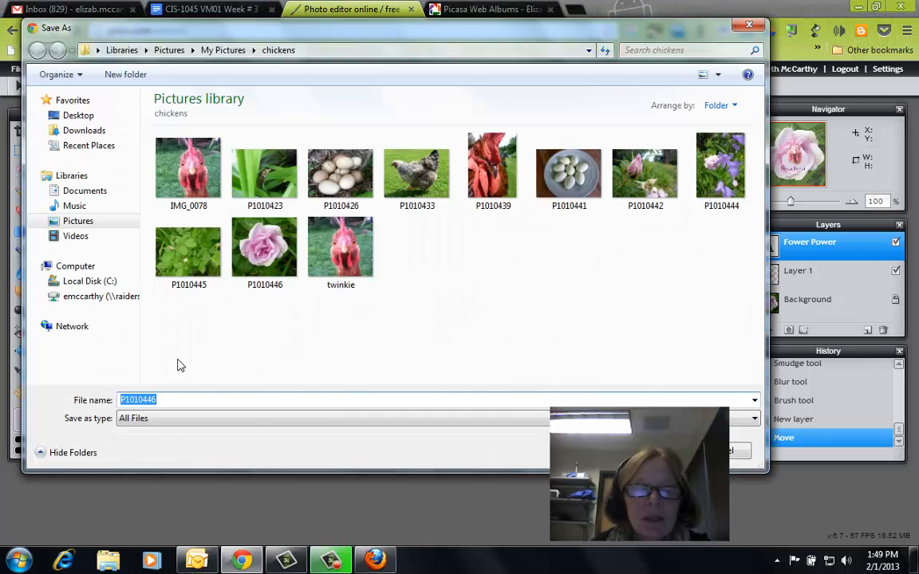
pyautogui.write('flowerpower')
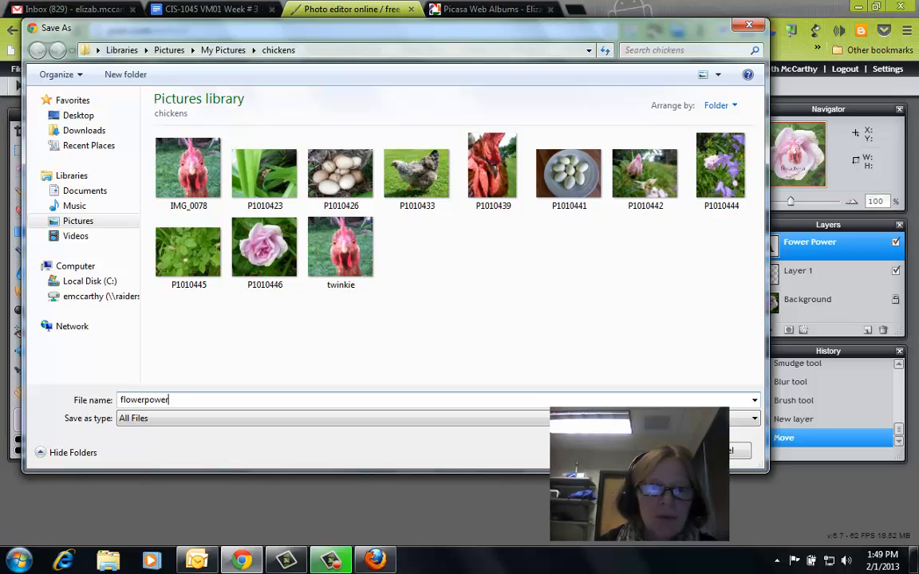
pyautogui.press('Return')
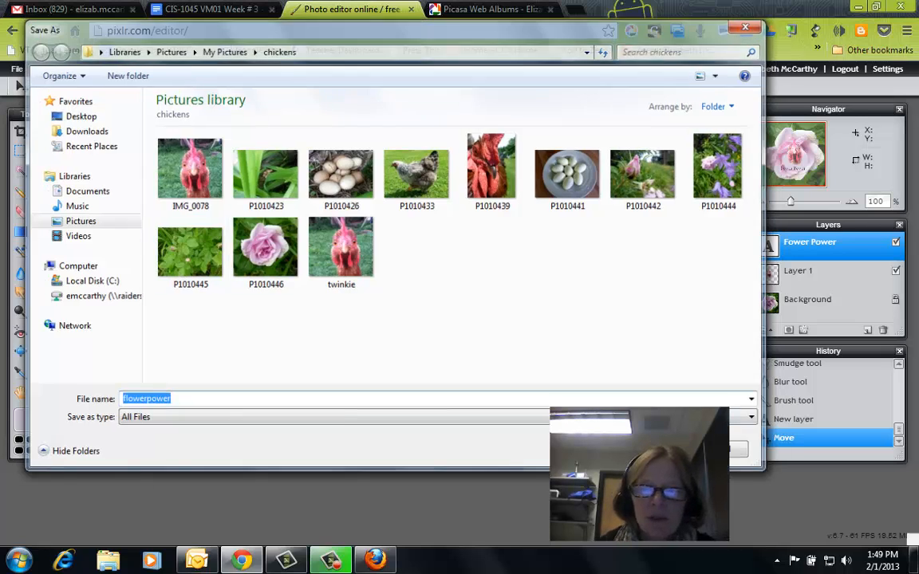